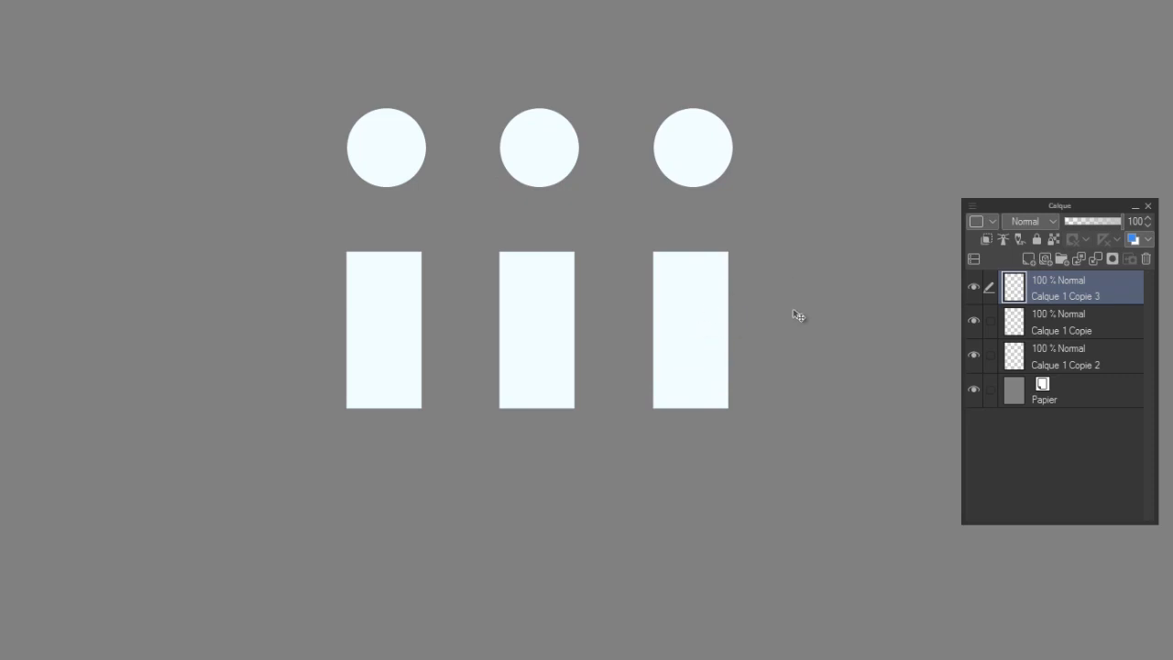
# Step: Nudge the third circle and rectangle slightly left and merge the three shape layers into one
pyautogui.press('Left')
pyautogui.press('Left')
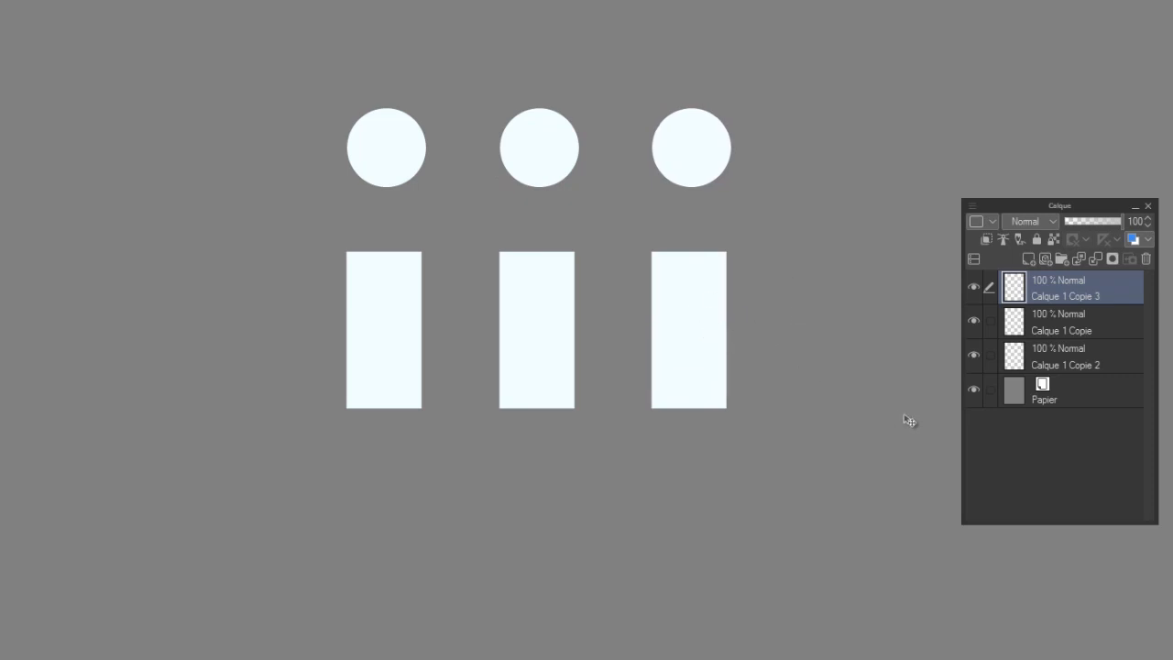
pyautogui.press('shift')
pyautogui.keyDown('shift'); pyautogui.click(1083, 357); pyautogui.keyUp('shift')
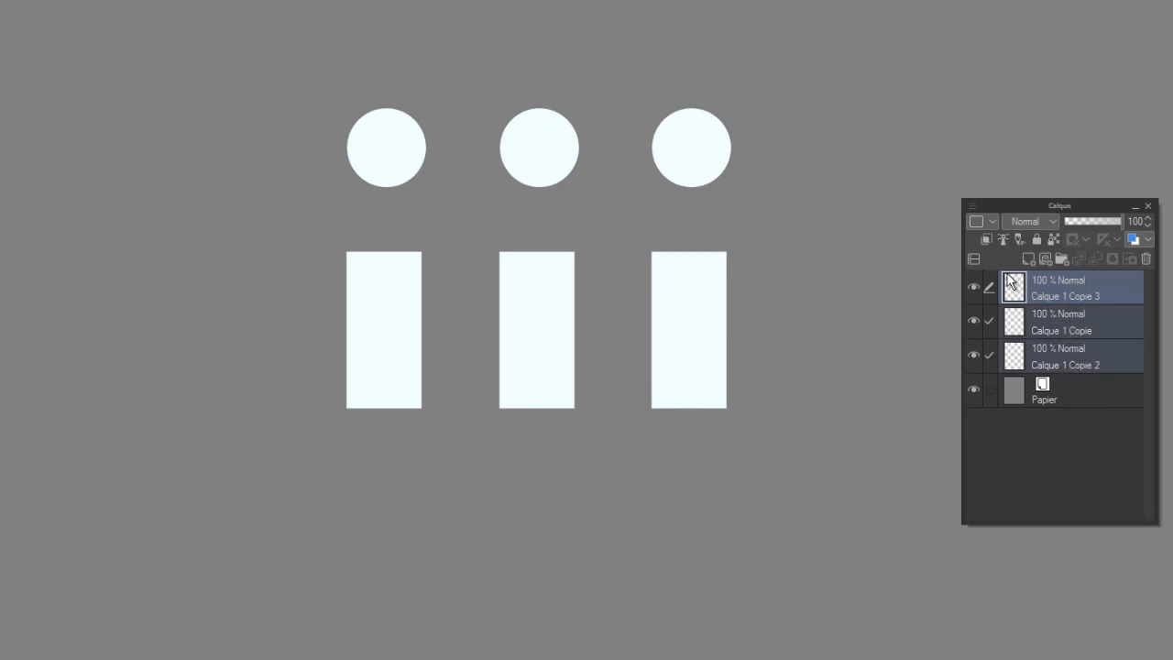
pyautogui.click(972, 206)
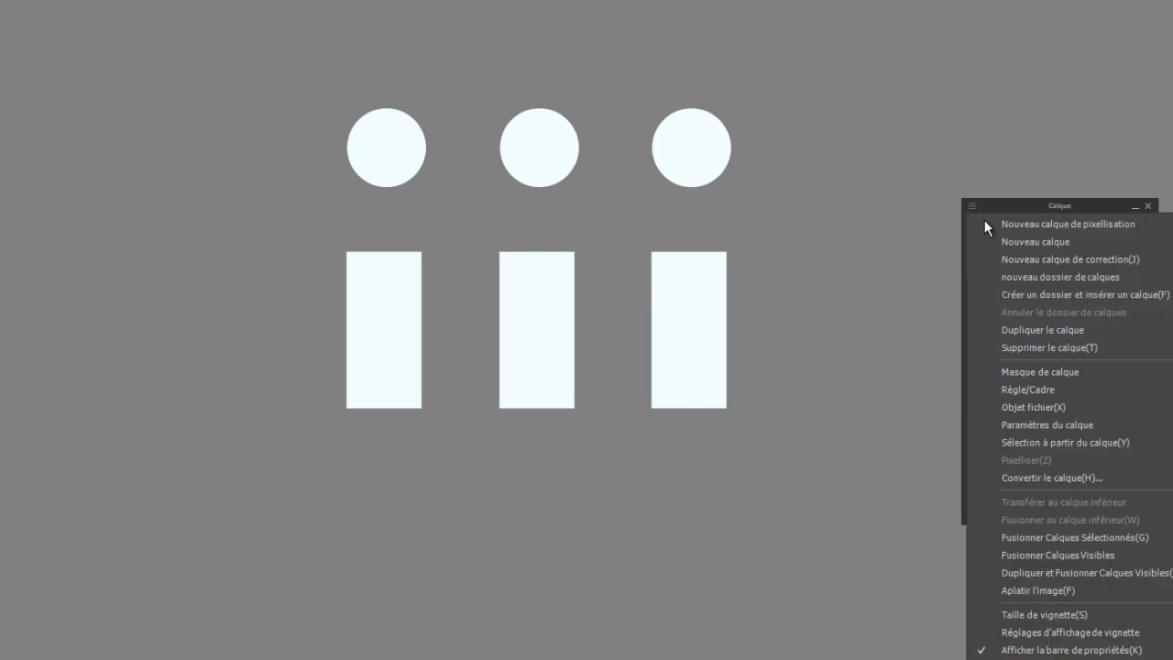
pyautogui.click(1115, 537)
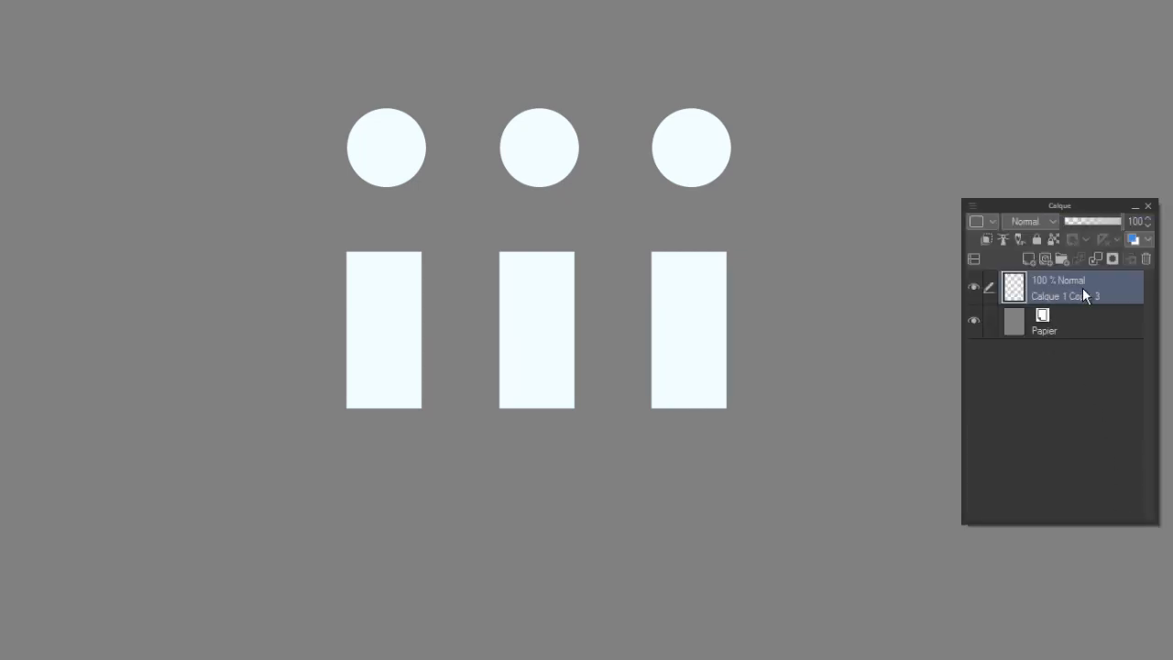
# Step: Duplicate the merged shapes layer, hide the duplicate, and make Calque 1 Copie 3 the active layer
pyautogui.click(1029, 260)
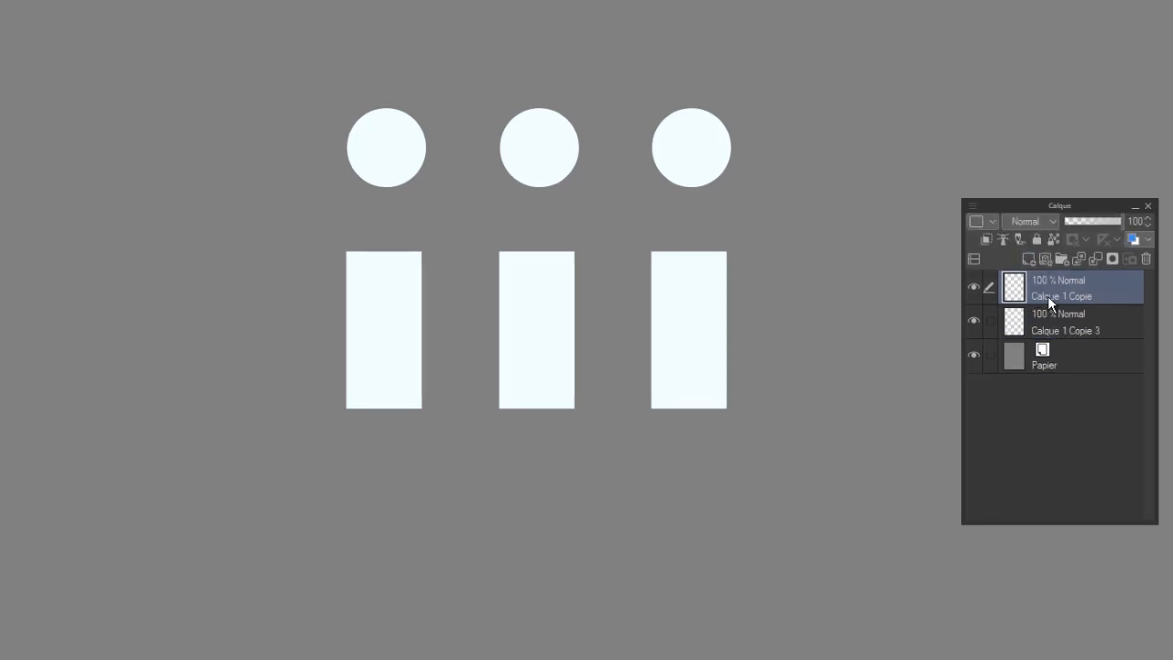
pyautogui.click(973, 287)
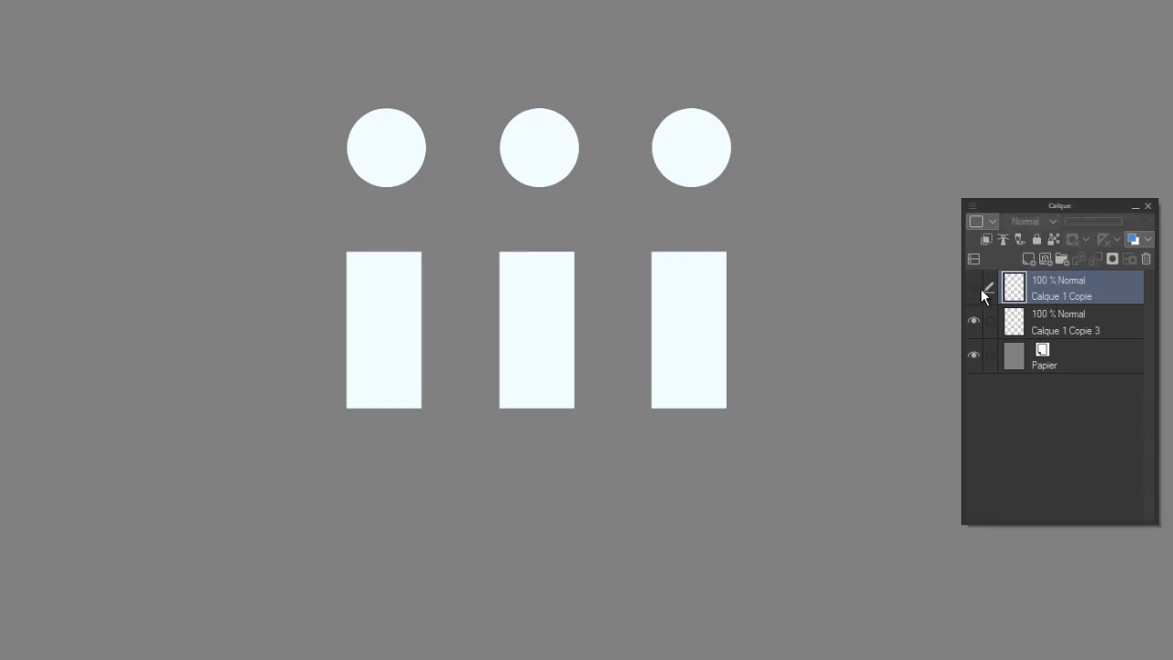
pyautogui.click(1069, 316)
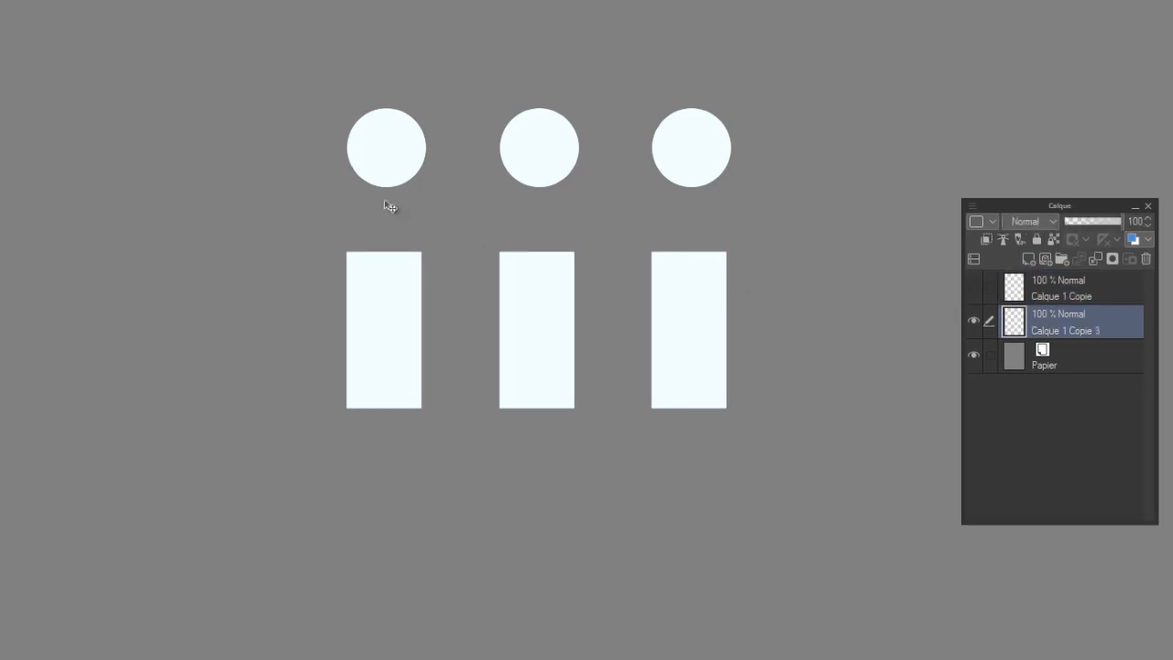
# Step: Add a new layer clipped to Calque 1 Copie 3 and apply a diagonal rainbow gradient across all six shapes
pyautogui.click(1028, 260)
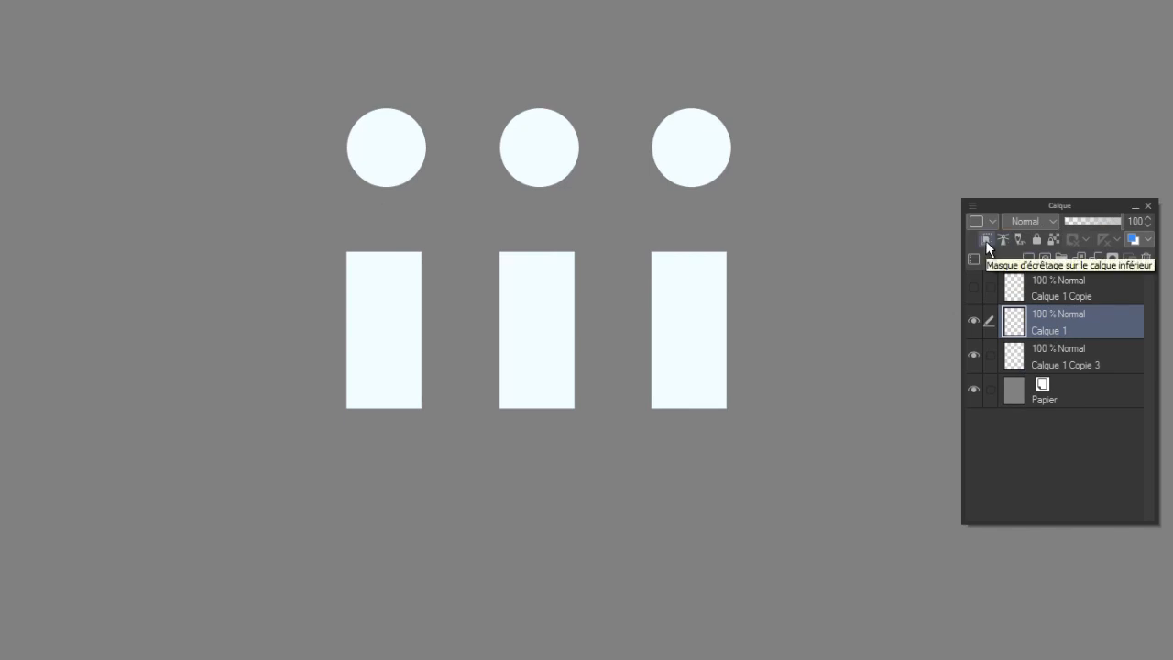
pyautogui.click(986, 240)
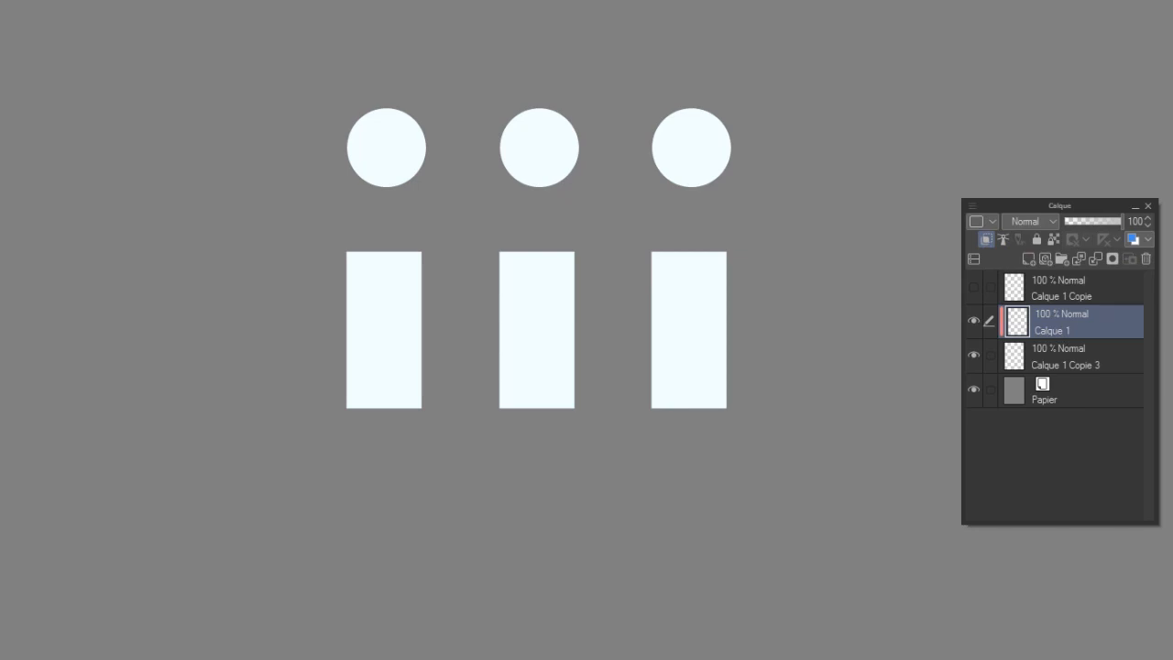
pyautogui.moveTo(317, 111)
pyautogui.mouseDown()
pyautogui.moveTo(563, 328)
pyautogui.moveTo(749, 407)
pyautogui.mouseUp()
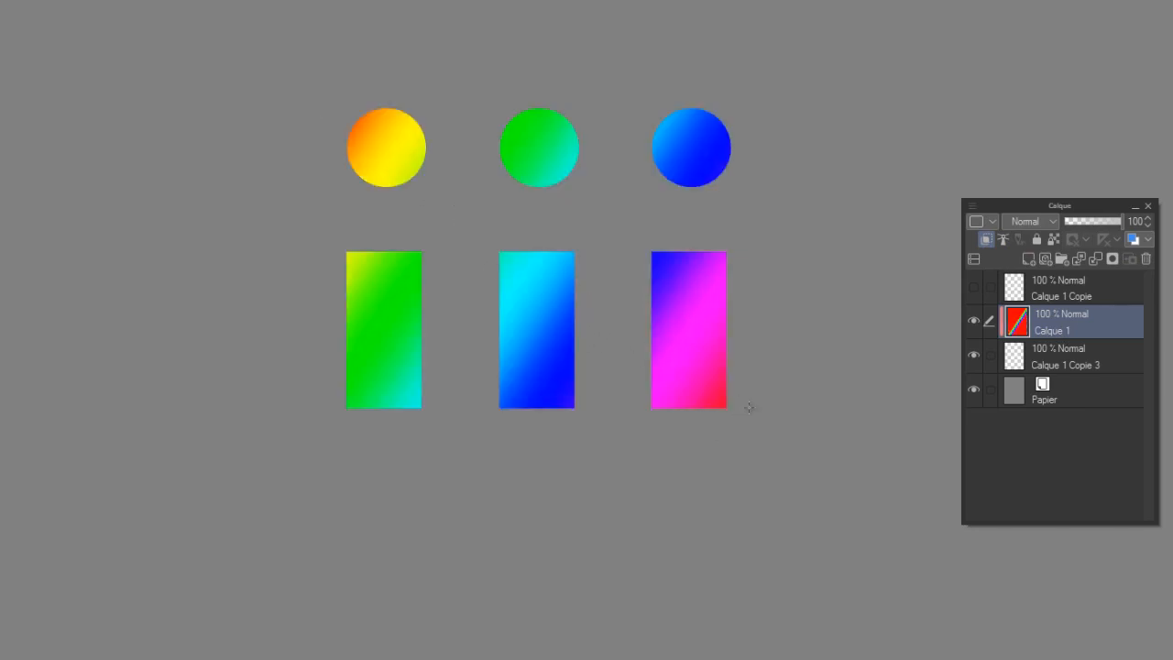
# Step: Merge the rainbow gradient into the shapes layer below and duplicate the merged layer
pyautogui.click(1092, 261)
pyautogui.hotkey('ctrl', 'z')
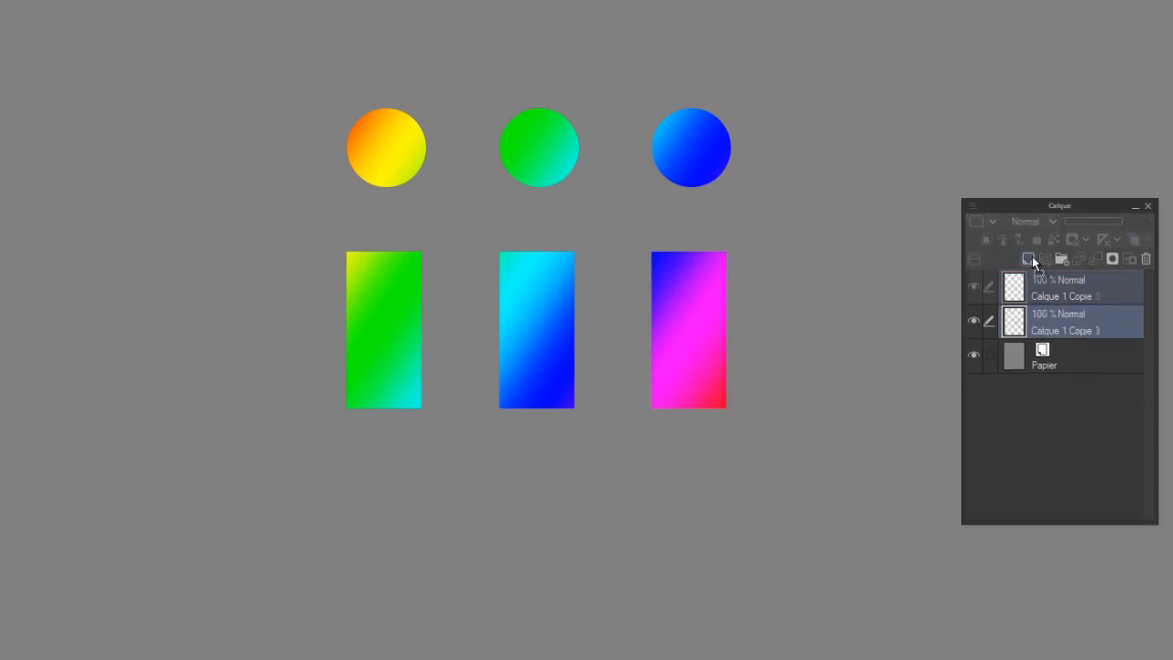
# Step: Apply a Gaussian blur with a value of 30 to the lower rainbow layer, Calque 1 Copie 3
pyautogui.click(1054, 352)
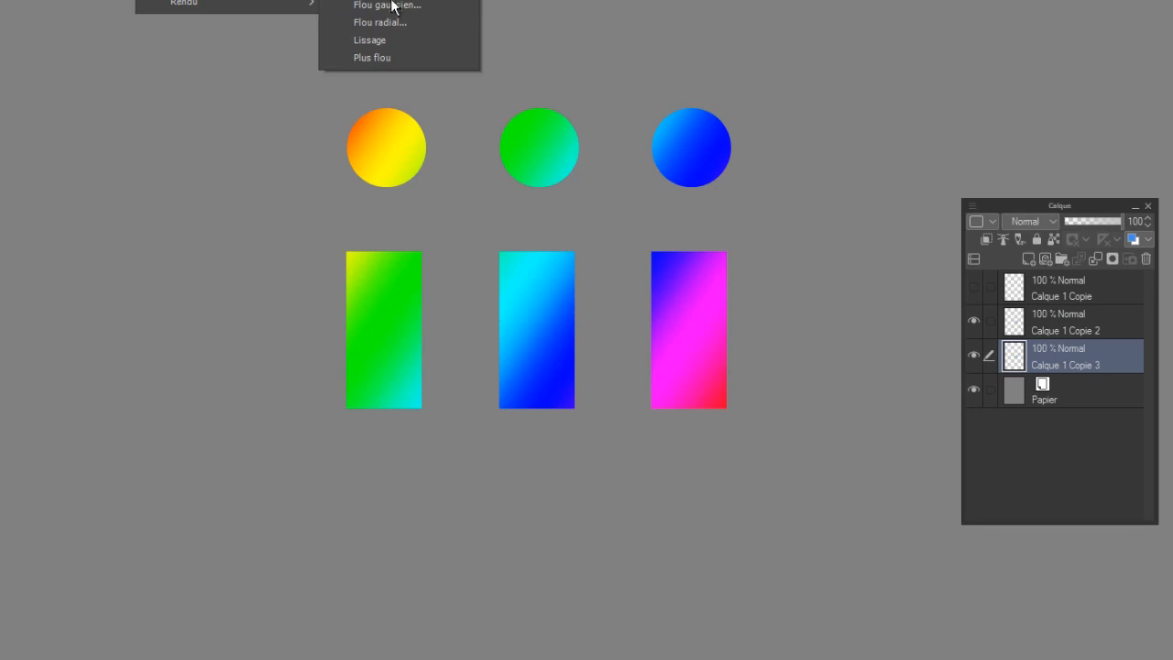
pyautogui.click(392, 5)
pyautogui.moveTo(720, 506); pyautogui.dragTo(735, 512)
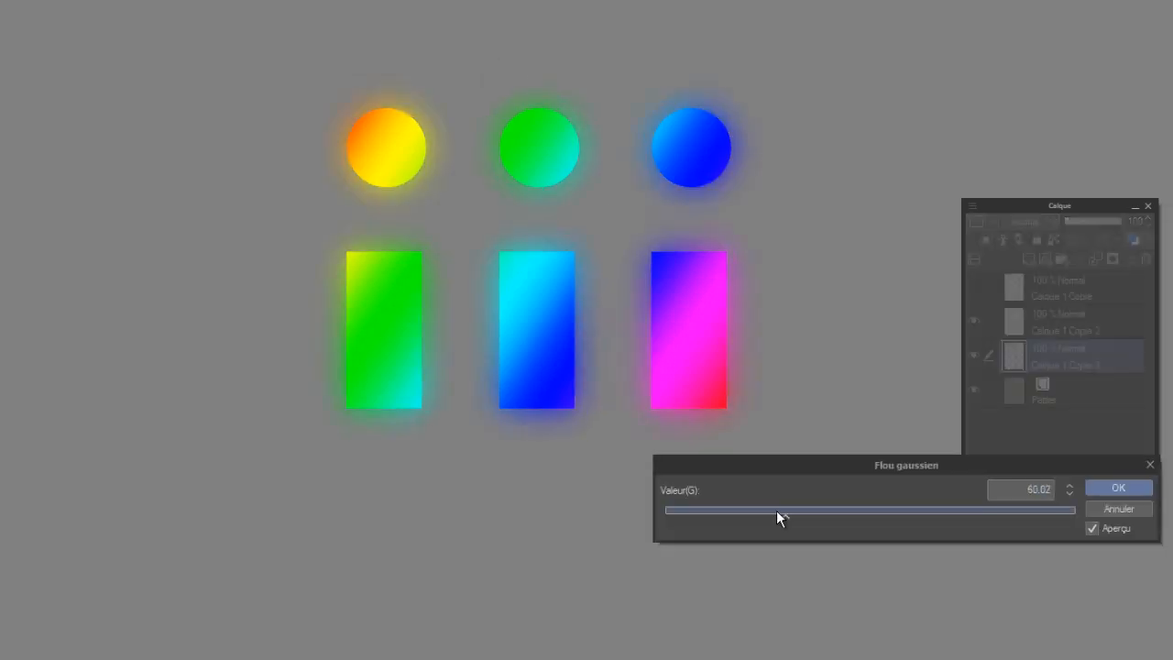
pyautogui.click(1001, 493)
pyautogui.write('30')
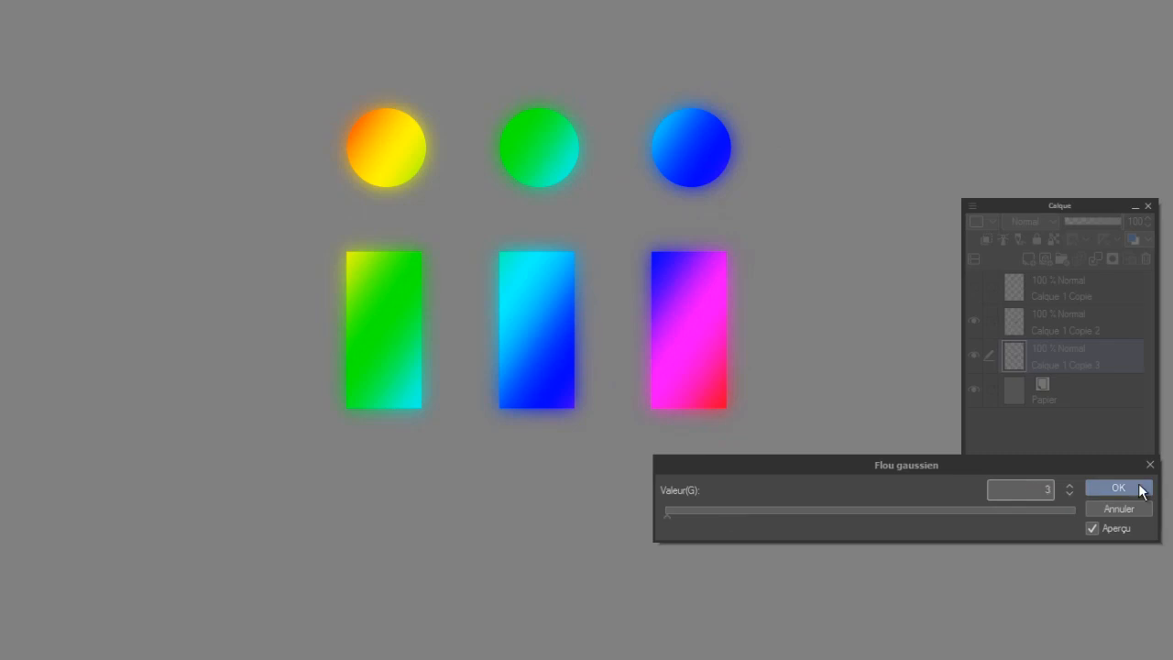
pyautogui.click(1139, 492)
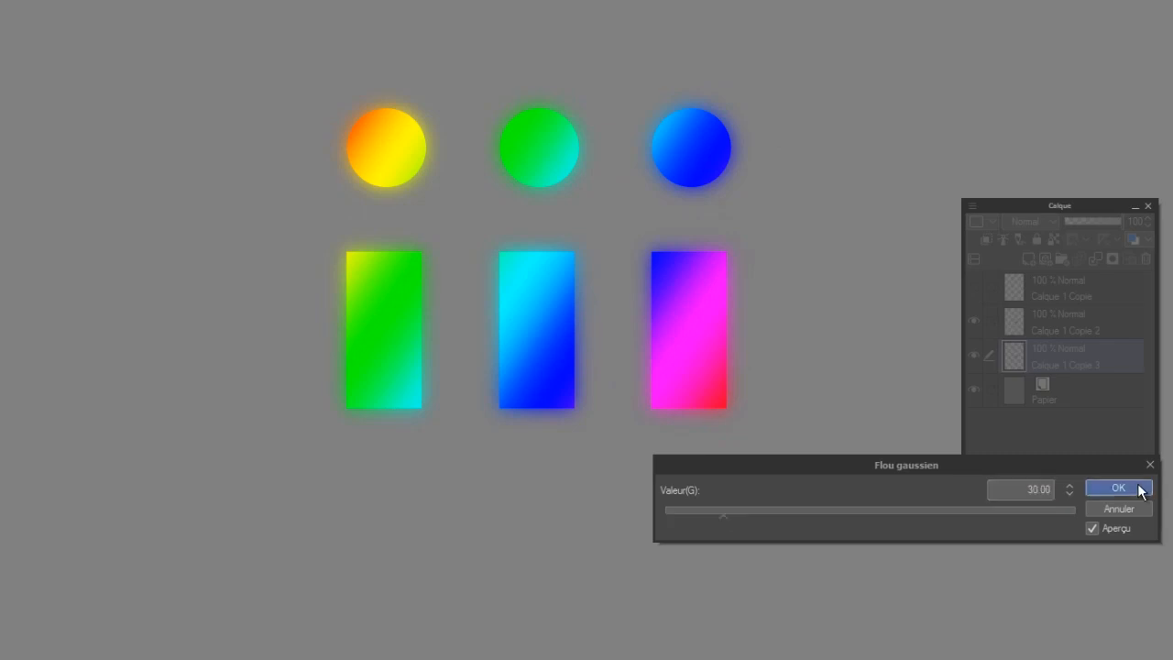
# Step: Show the hidden white Calque 1 Copie layer and load its shapes as a selection
pyautogui.click(975, 286)
pyautogui.click(1035, 287)
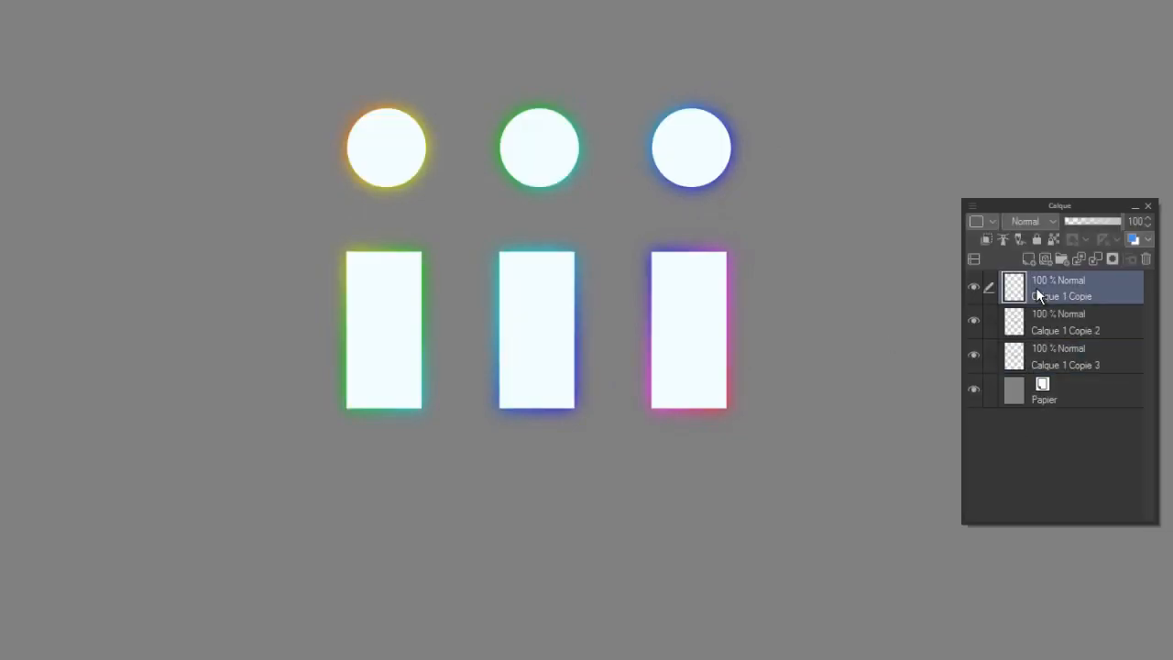
pyautogui.keyDown('ctrl'); pyautogui.click(1013, 292); pyautogui.keyUp('ctrl')
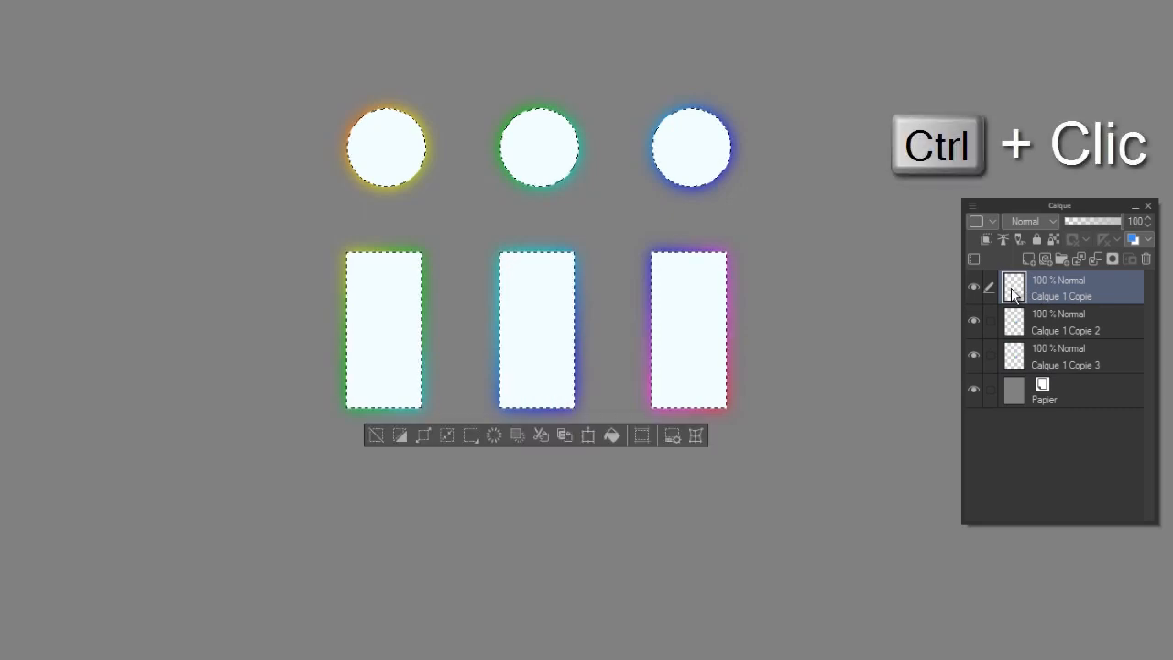
# Step: Shrink the selection by 5 px, and delete the white area outside it before deselecting
pyautogui.click(450, 438)
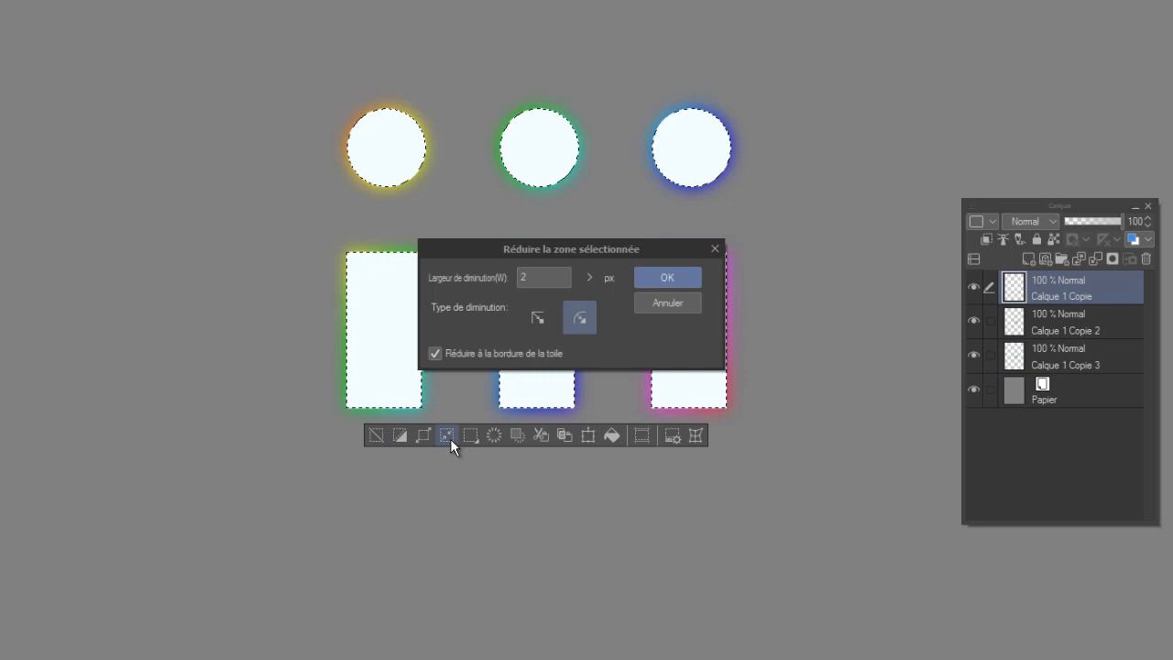
pyautogui.doubleClick(541, 277)
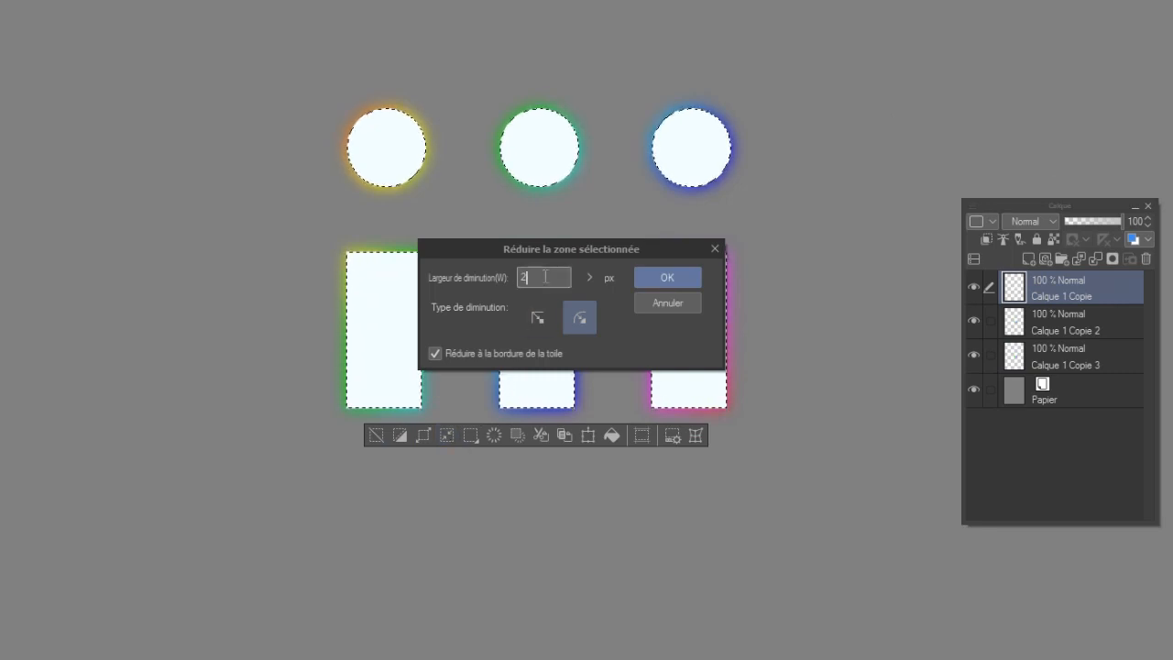
pyautogui.write('5')
pyautogui.click(689, 276)
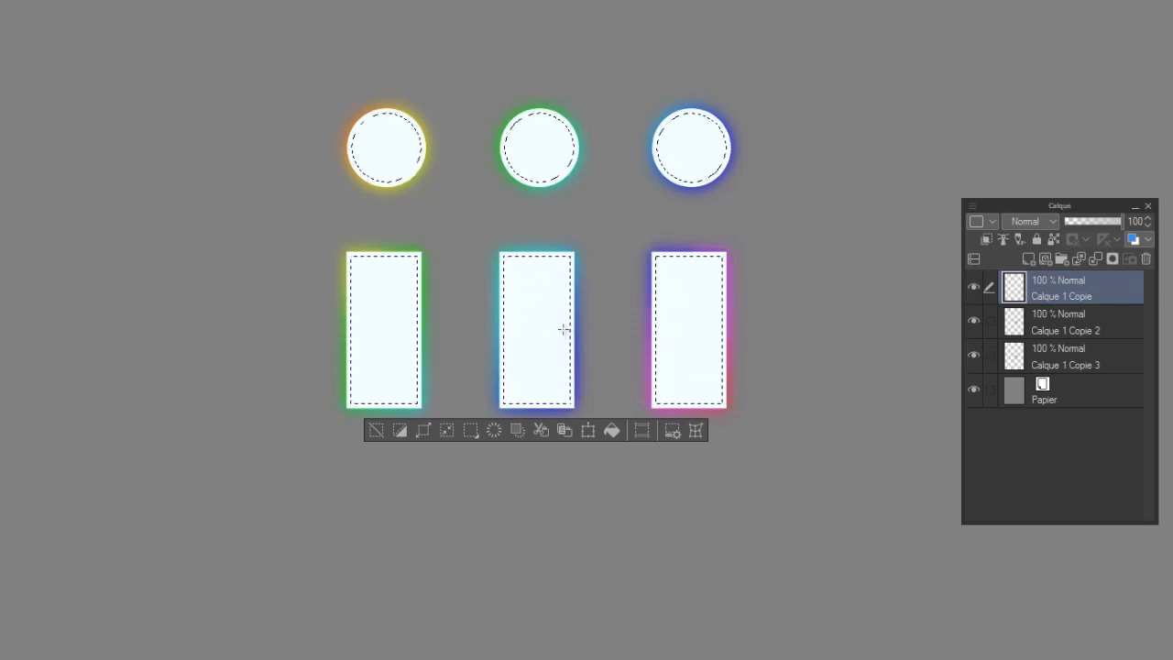
pyautogui.hotkey('shift', 'Delete')
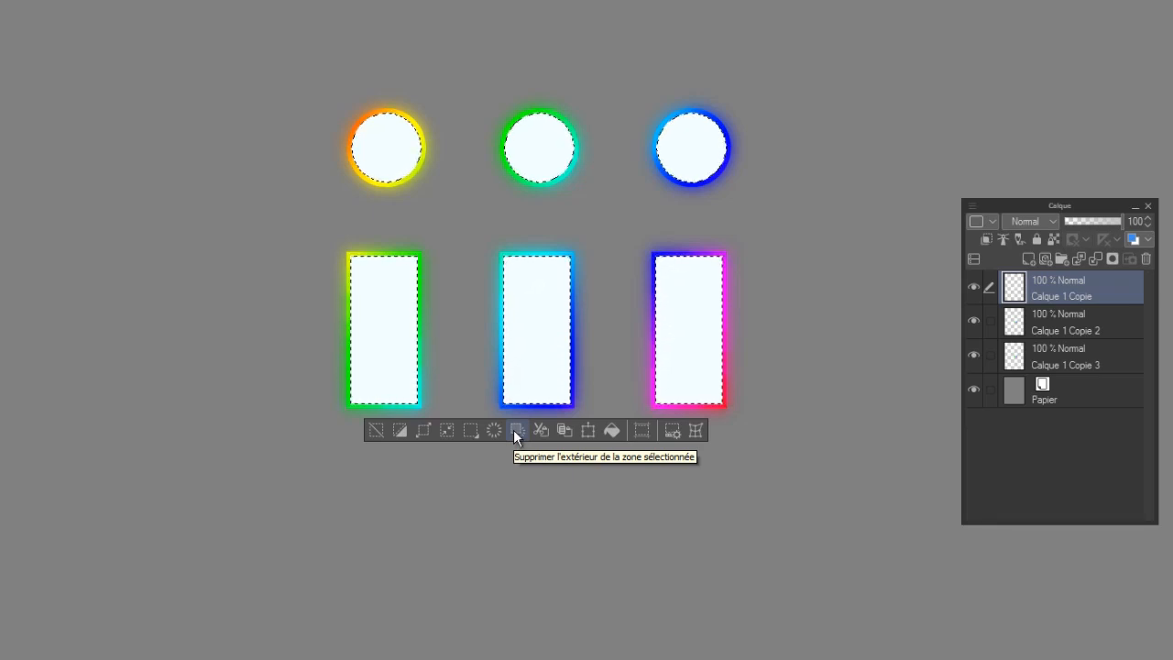
pyautogui.click(377, 430)
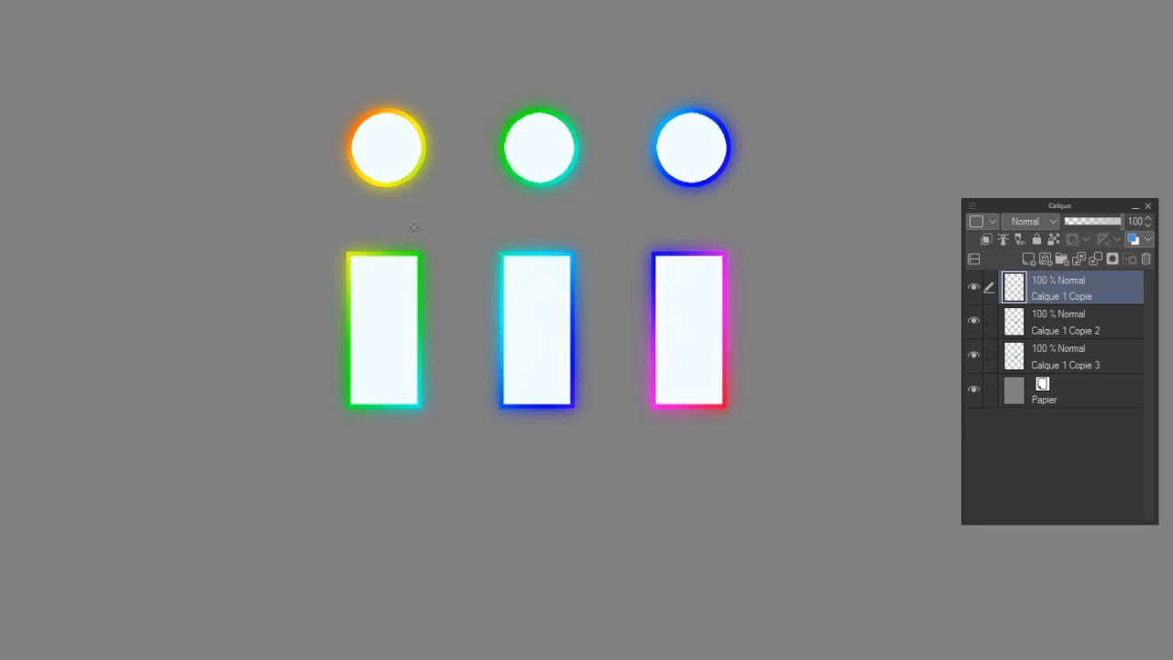
# Step: Apply a Gaussian blur with a value of 30 to the white shapes on Calque 1 Copie
pyautogui.click(152, 0)
pyautogui.moveTo(275, 2)
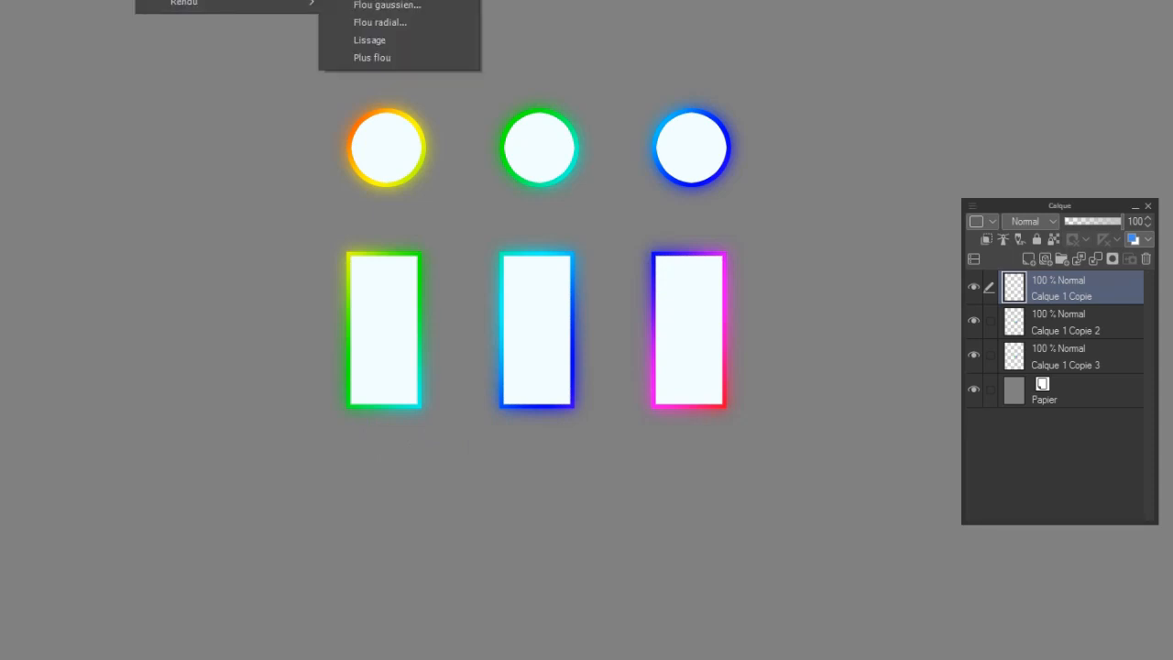
pyautogui.click(394, 9)
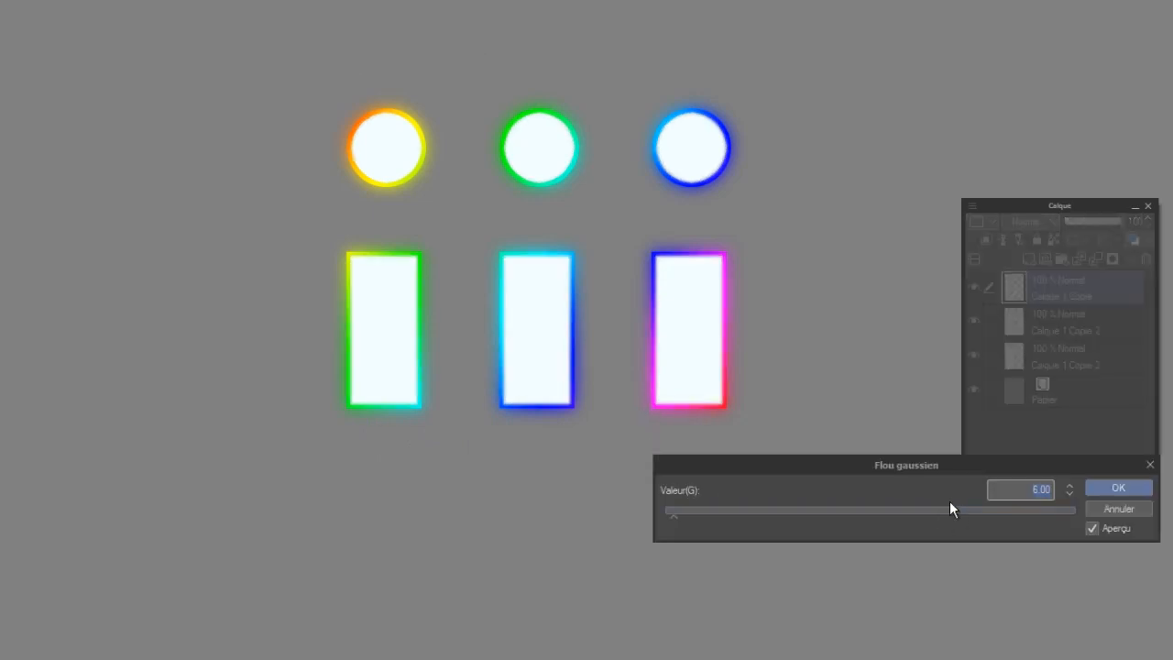
pyautogui.write('30')
pyautogui.press('Return')
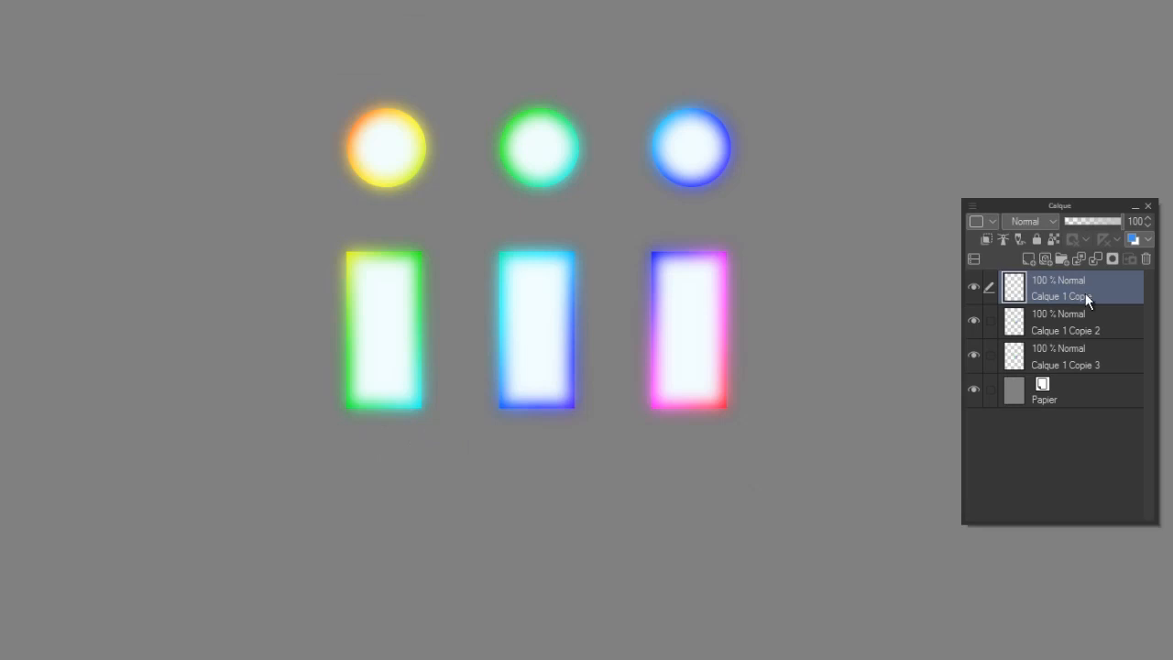
# Step: Set the opacity of the blurred white Calque 1 Copie layer to 50%
pyautogui.click(1140, 221)
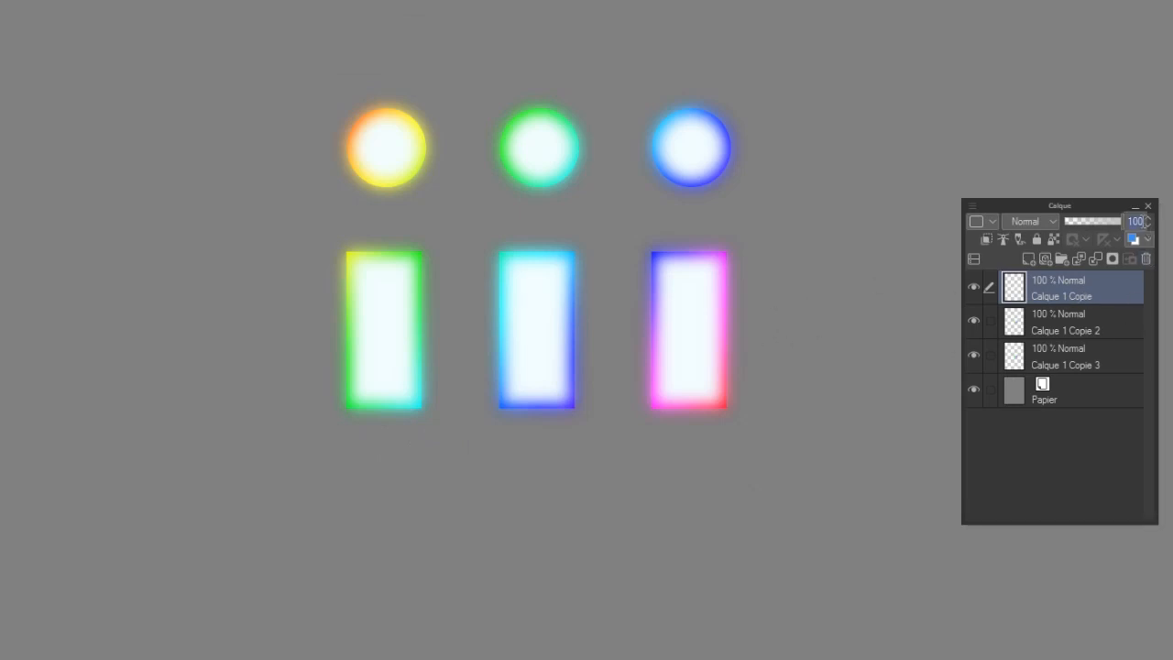
pyautogui.write('50')
pyautogui.press('Return')
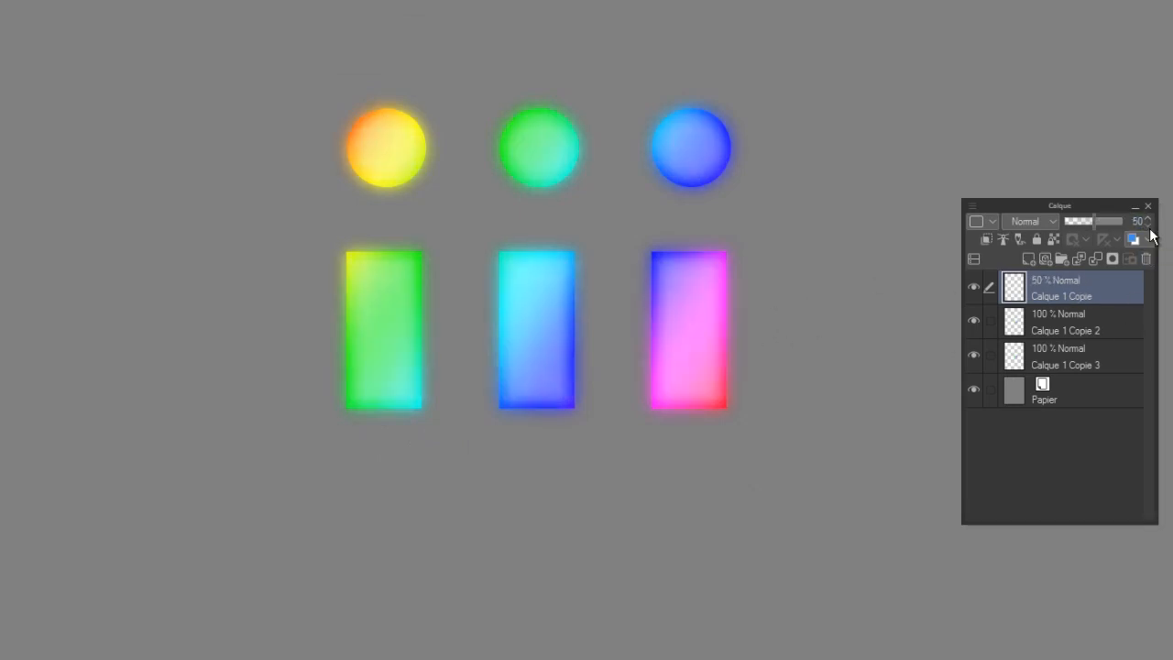
# Step: Merge the white and sharp rainbow layers down into Calque 1 Copie 3, and toggle its visibility to check the result
pyautogui.click(1094, 260)
pyautogui.click(1094, 260)
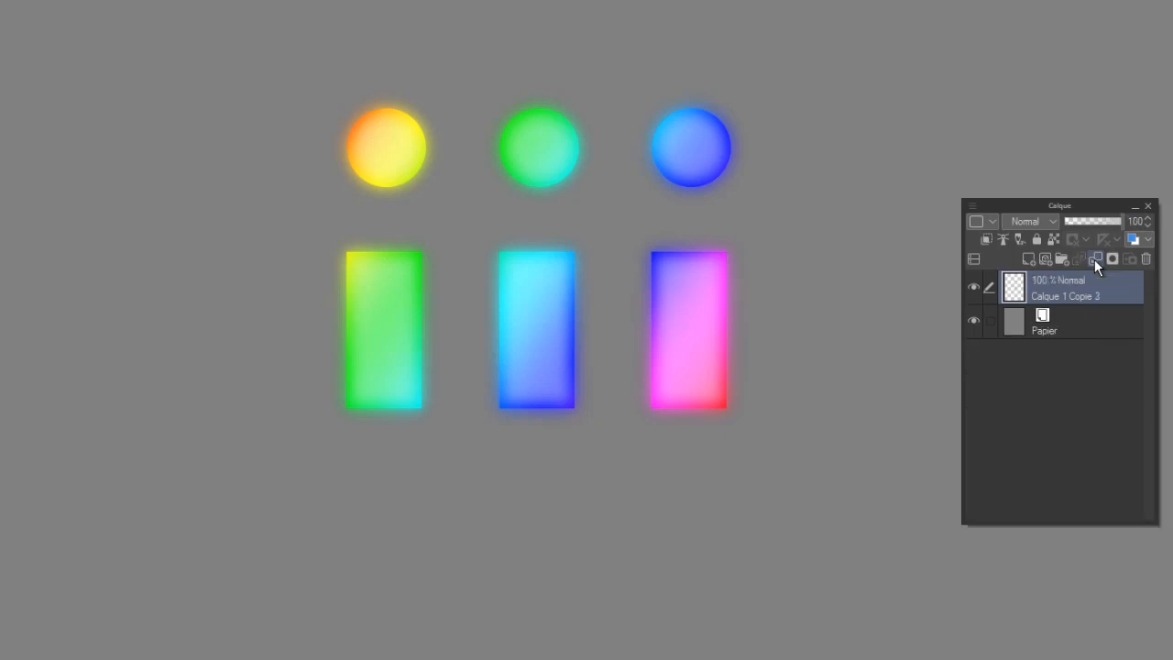
pyautogui.click(974, 289)
pyautogui.click(974, 290)
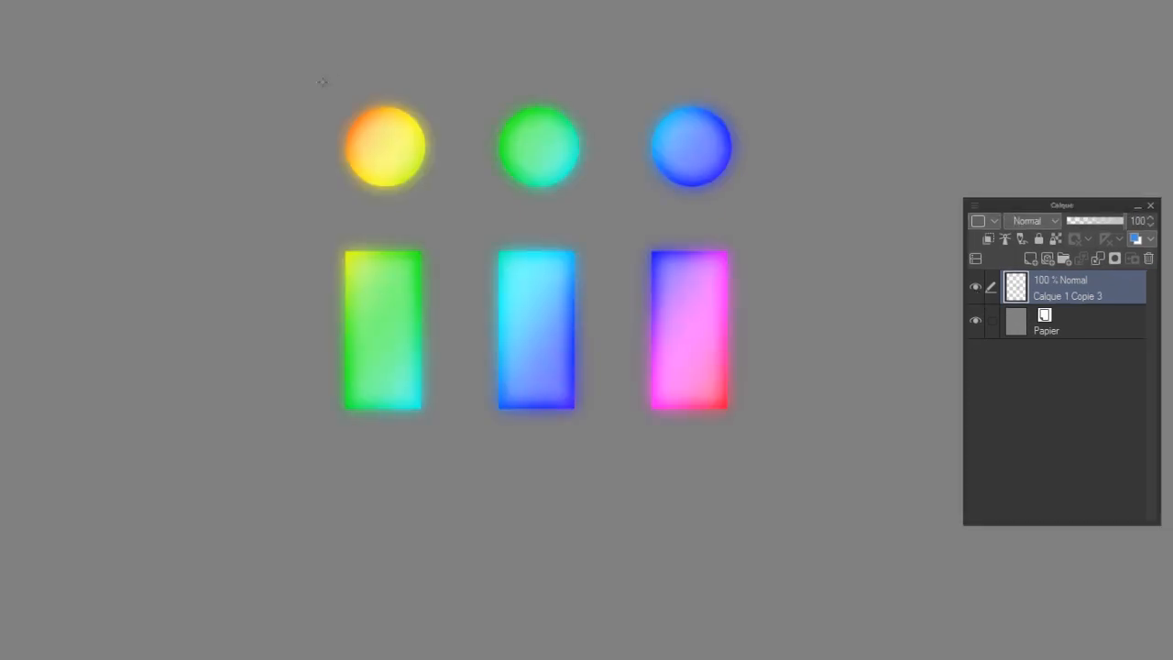
# Step: Select the yellow-orange circle with a rectangular marquee, cut and paste it onto its own layer, and check that layer's visibility
pyautogui.moveTo(310, 73); pyautogui.dragTo(456, 214)
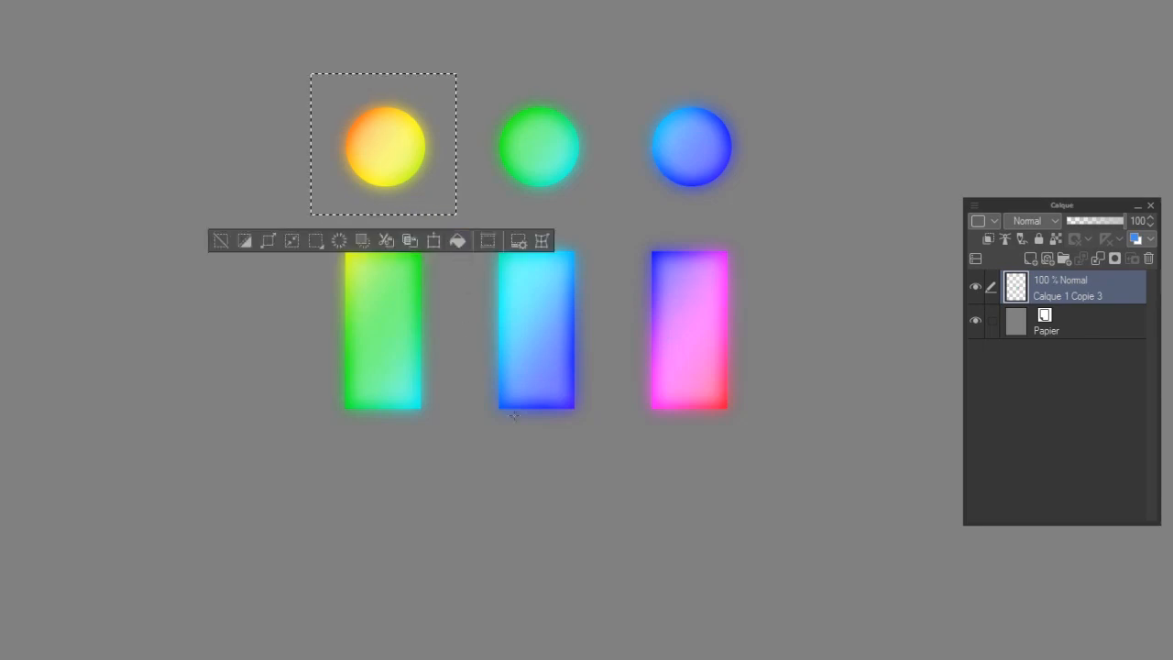
pyautogui.click(387, 241)
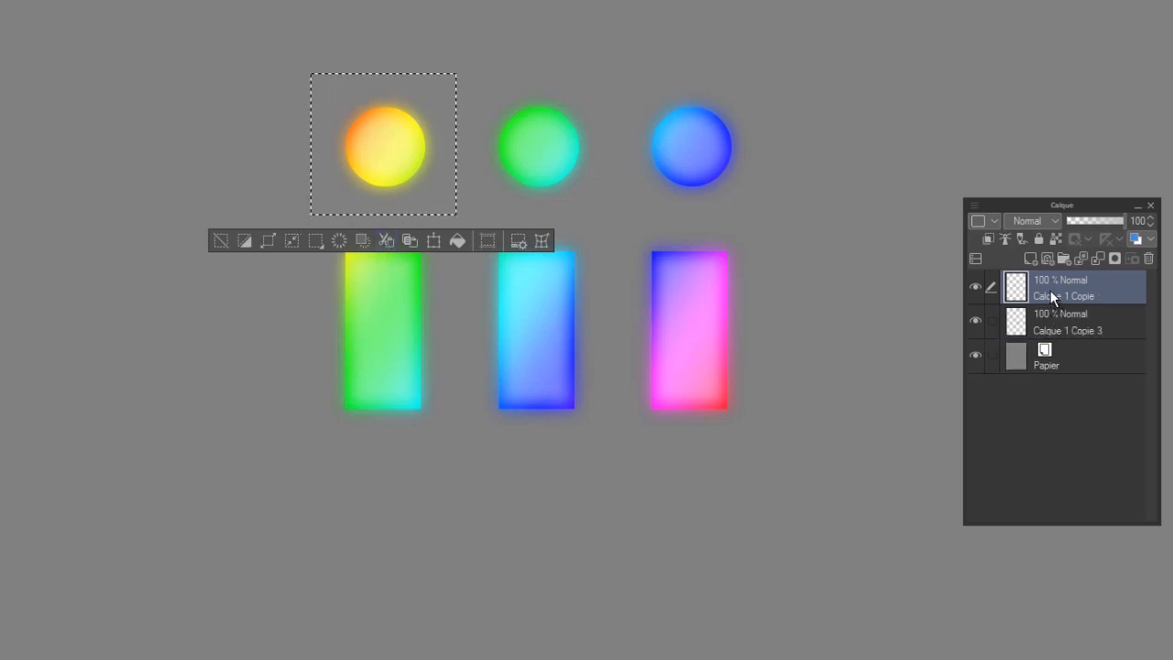
pyautogui.click(976, 288)
pyautogui.click(976, 287)
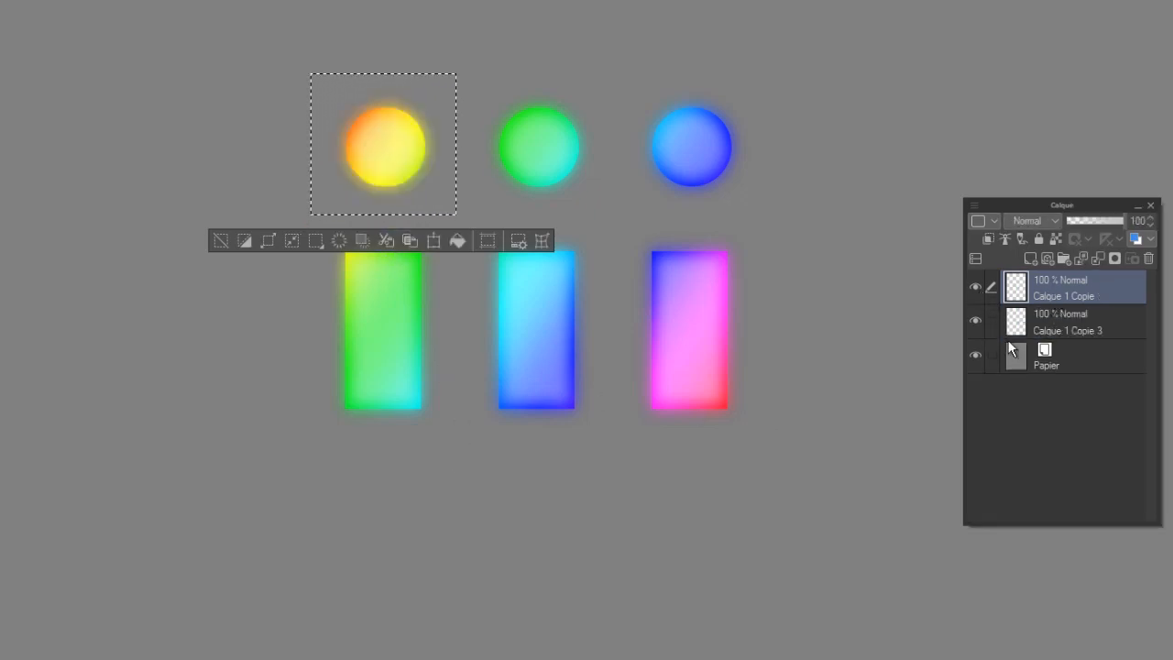
# Step: Cut and paste each of the remaining five shapes from Calque 1 Copie 3 onto its own layer
pyautogui.click(1063, 321)
pyautogui.moveTo(412, 149); pyautogui.dragTo(572, 149)
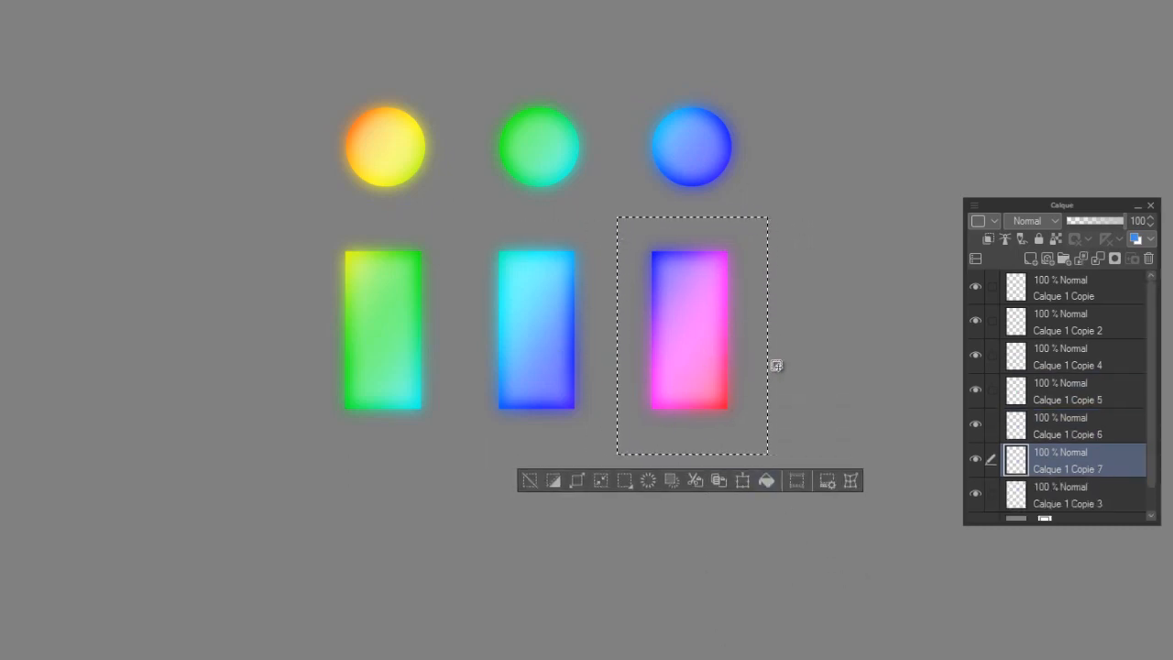
# Step: Clear the selection and check Calque 1 Copie 3 for leftover pixels by loading its contents as a selection
pyautogui.click(1084, 499)
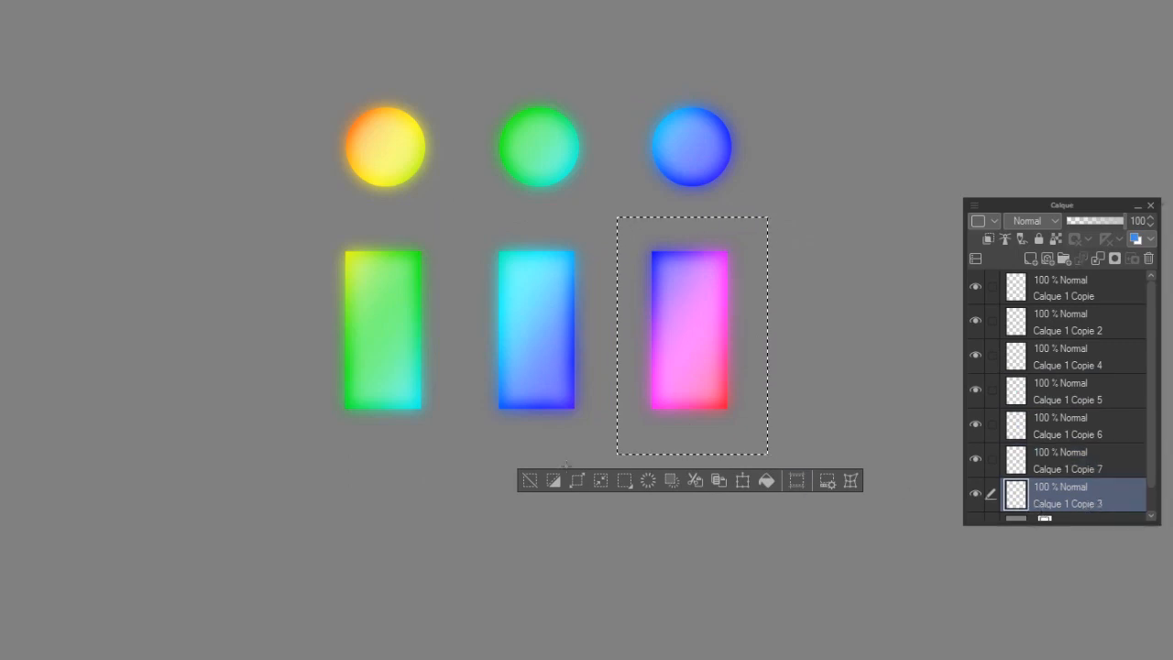
pyautogui.hotkey('ctrl', 'd')
pyautogui.keyDown('ctrl'); pyautogui.click(1015, 495); pyautogui.keyUp('ctrl')
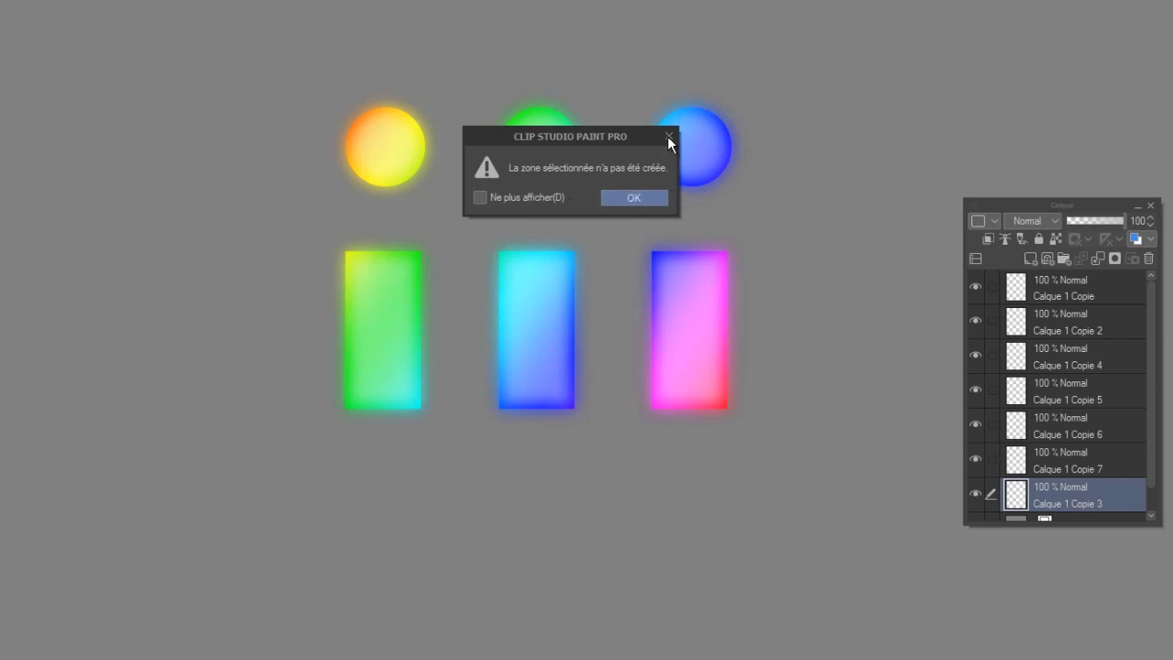
# Step: Dismiss the selection warning and delete the empty layer Calque 1 Copie 3
pyautogui.click(651, 196)
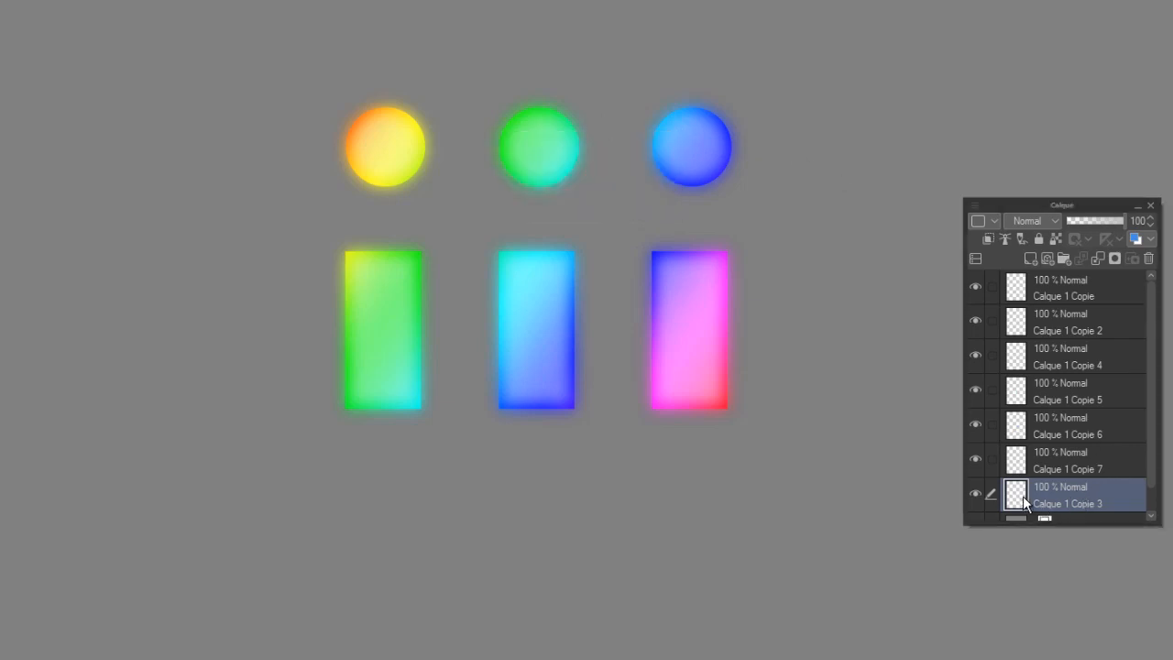
pyautogui.click(1148, 258)
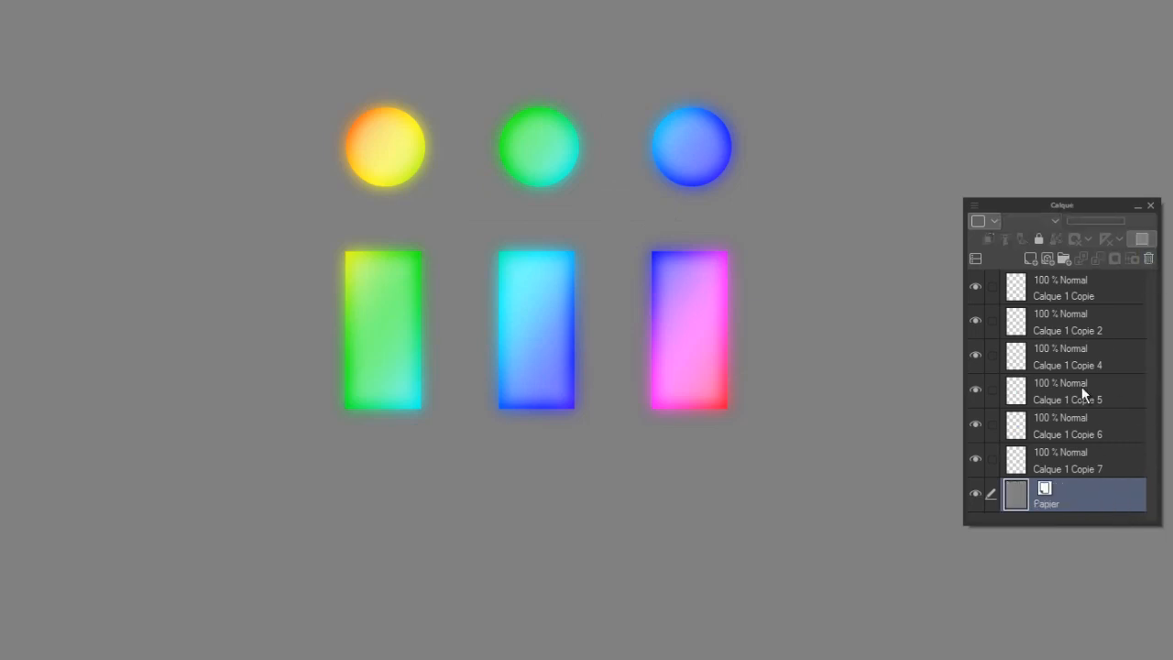
# Step: Register the yellow-orange circle on Calque 1 Copie as an image material named eff01, enabled for use as a brush tip shape
pyautogui.click(1076, 287)
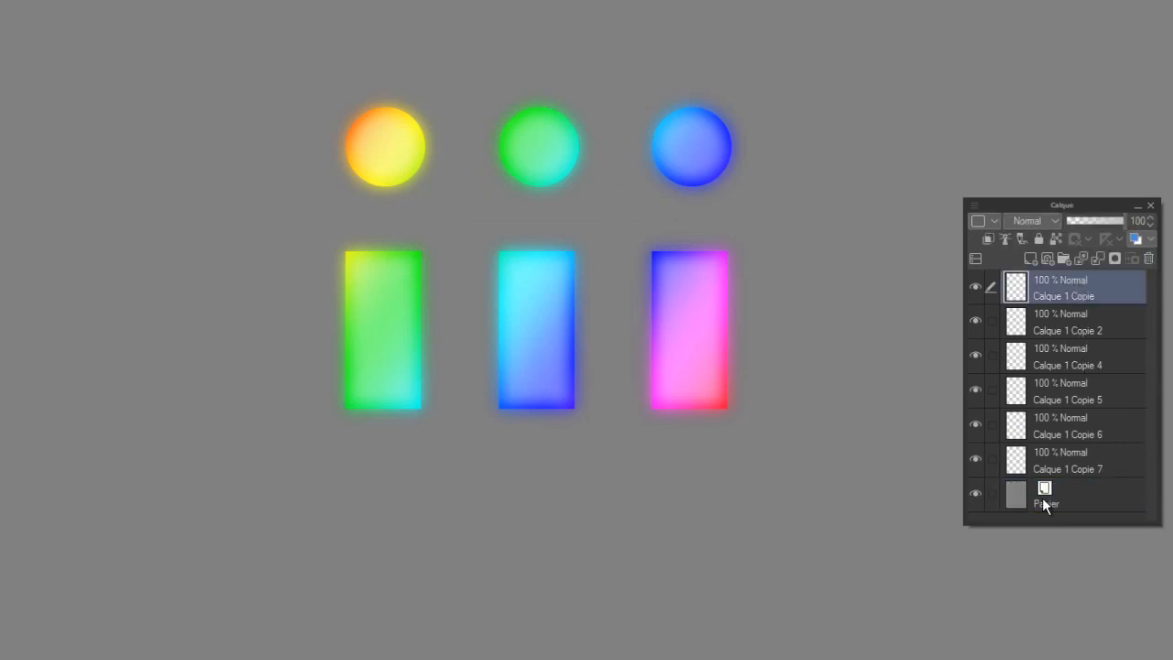
pyautogui.hotkey('alt', 'e')
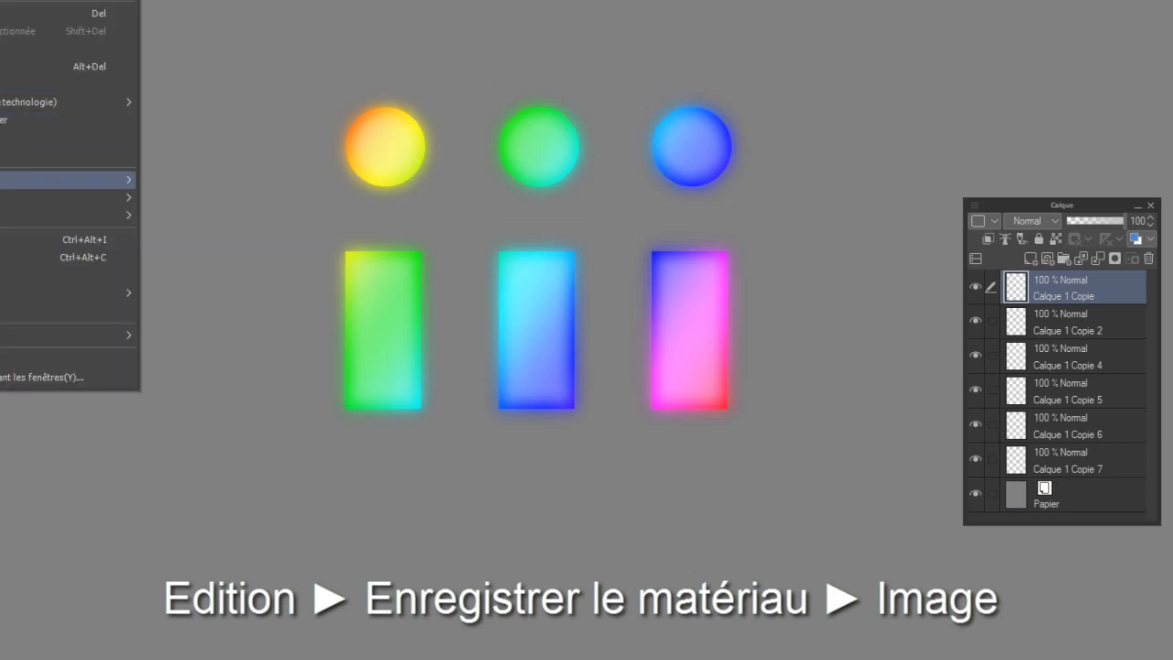
pyautogui.moveTo(55, 179)
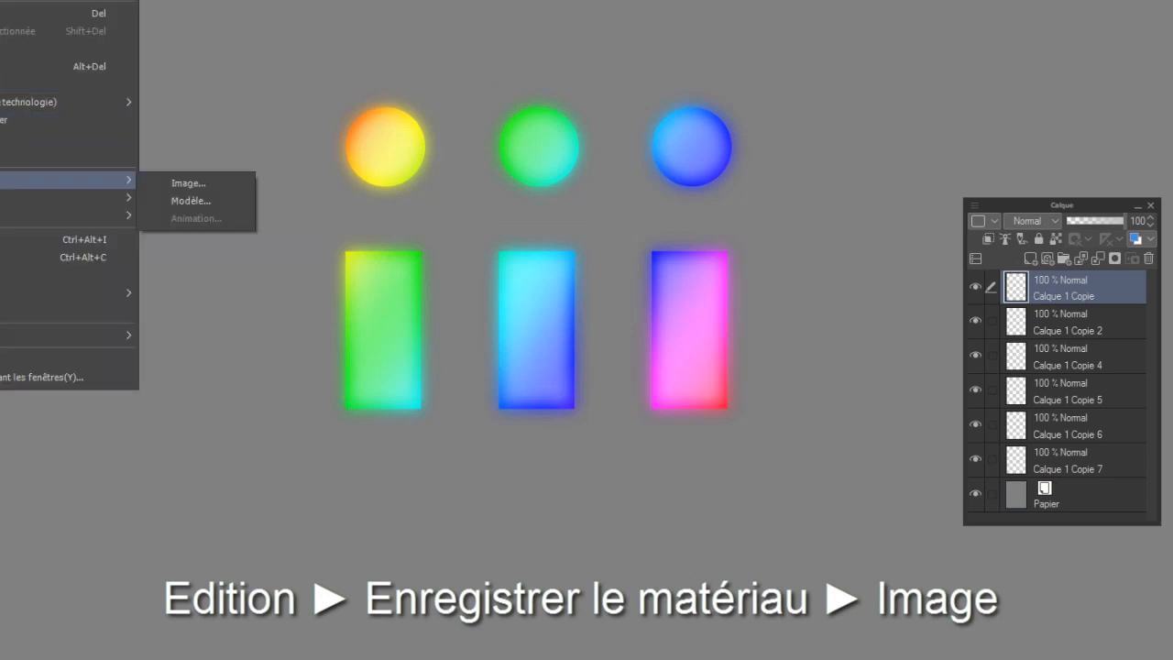
pyautogui.click(231, 183)
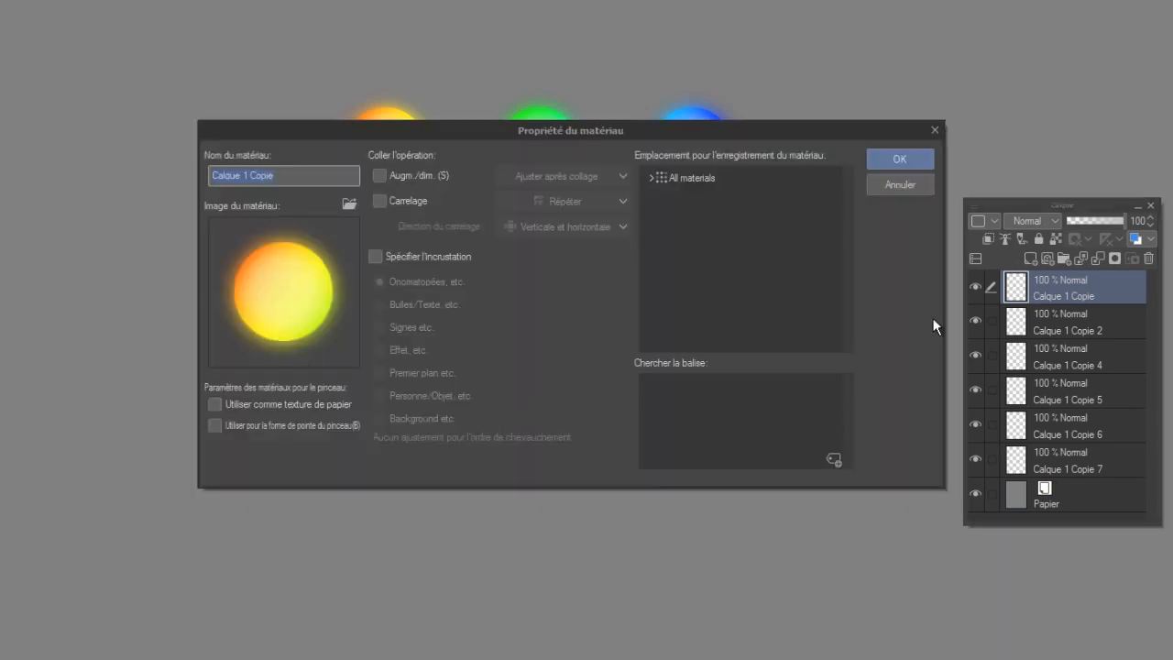
pyautogui.write('eff01')
pyautogui.click(341, 426)
# Step: Set the material's save location to Image material > Brush, add the tag eff, and finish registering it
pyautogui.click(652, 179)
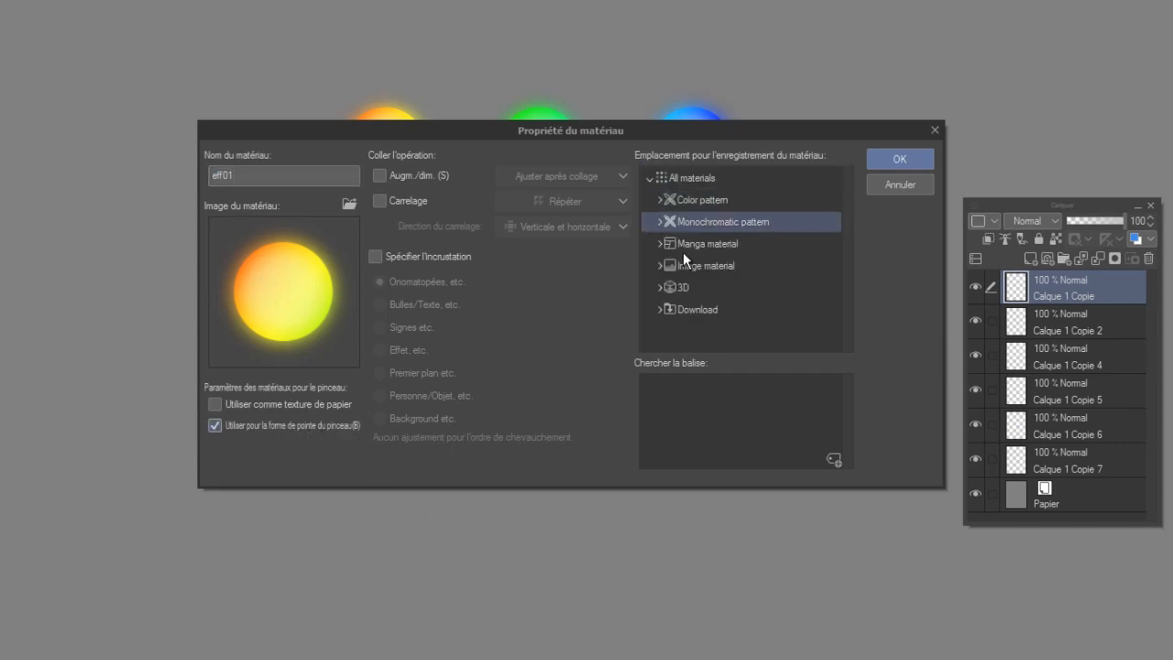
pyautogui.click(659, 266)
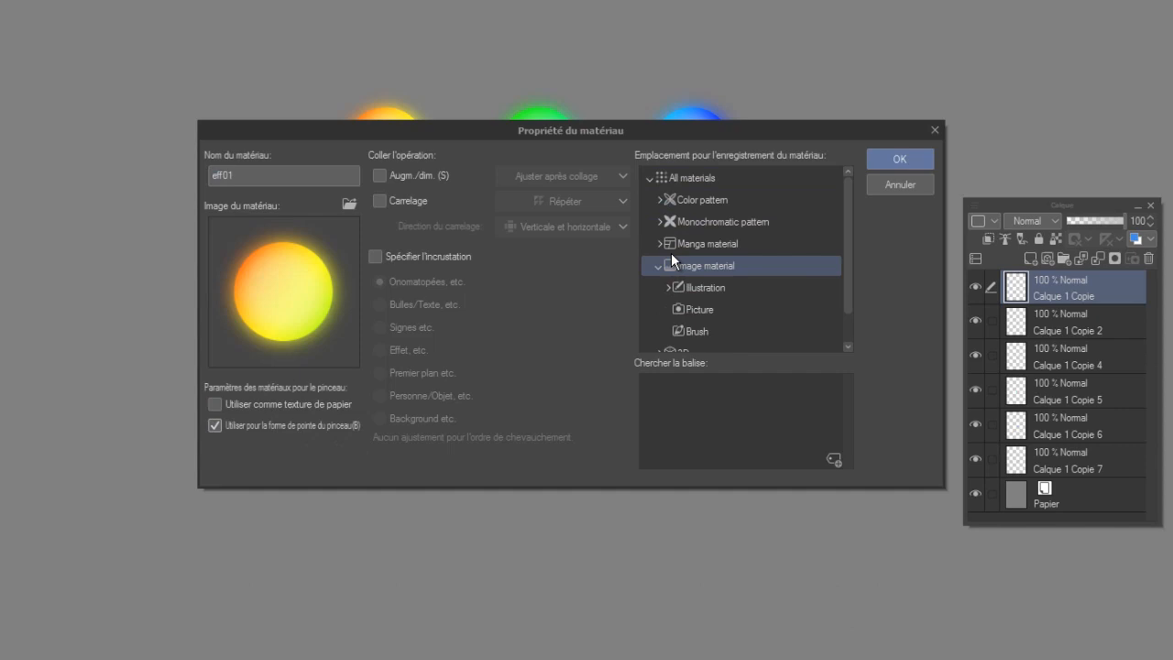
pyautogui.click(704, 326)
pyautogui.click(833, 456)
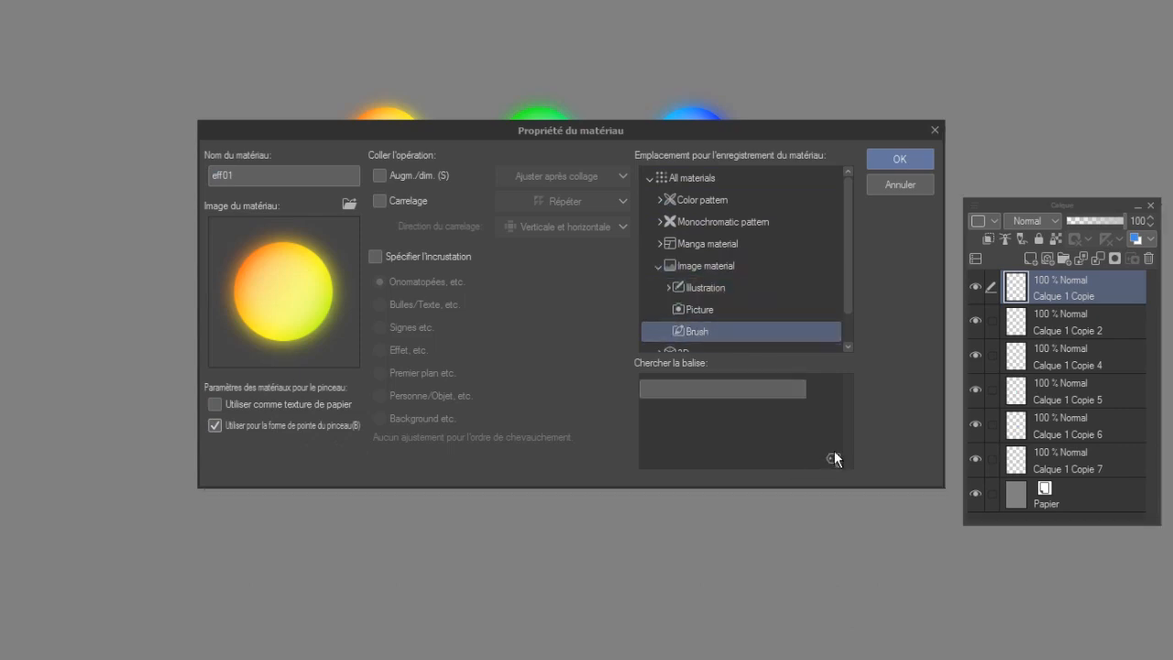
pyautogui.write('eff')
pyautogui.press('Return')
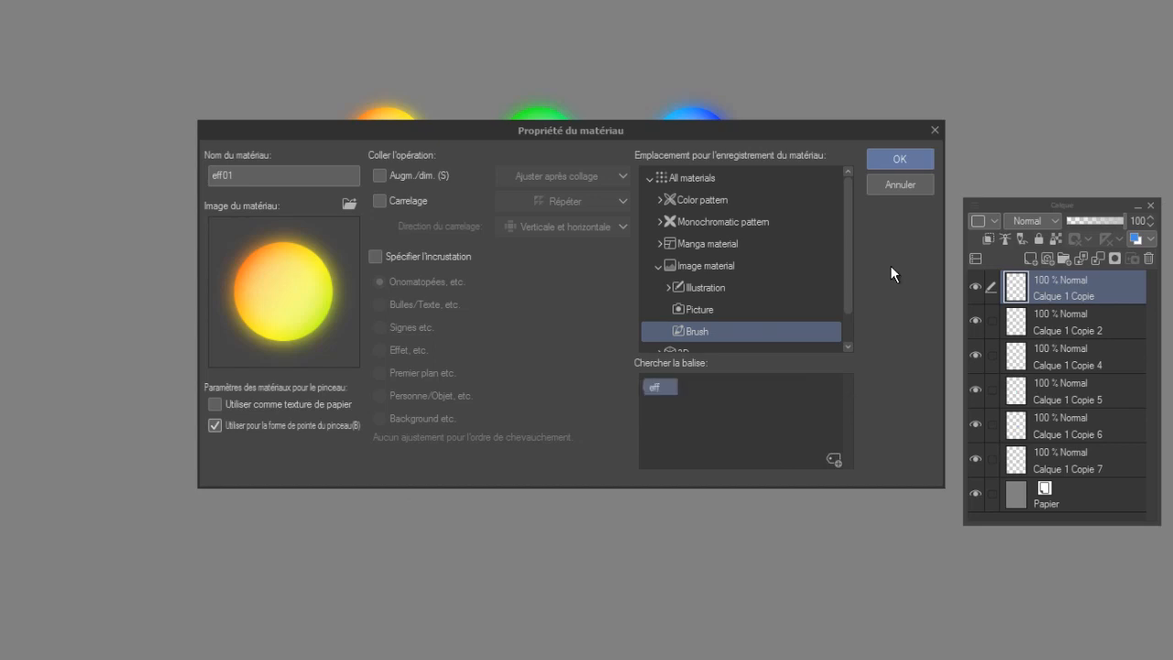
pyautogui.click(214, 426)
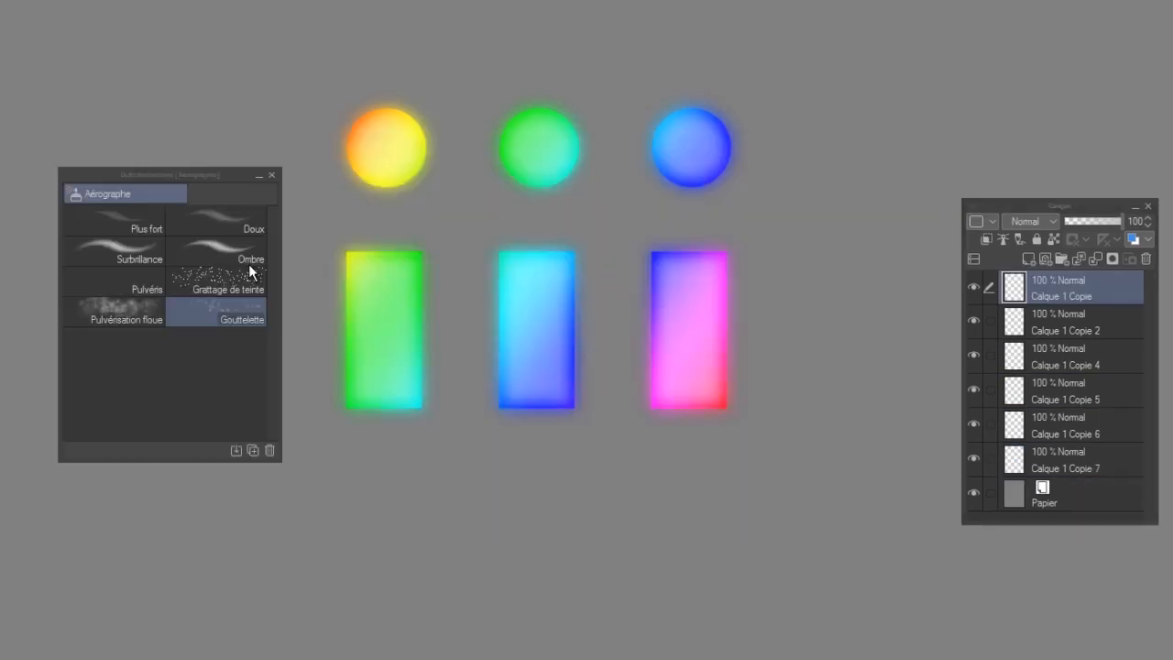
# Step: Duplicate the Gouttelette airbrush as a new sub tool named paillette
pyautogui.click(236, 310)
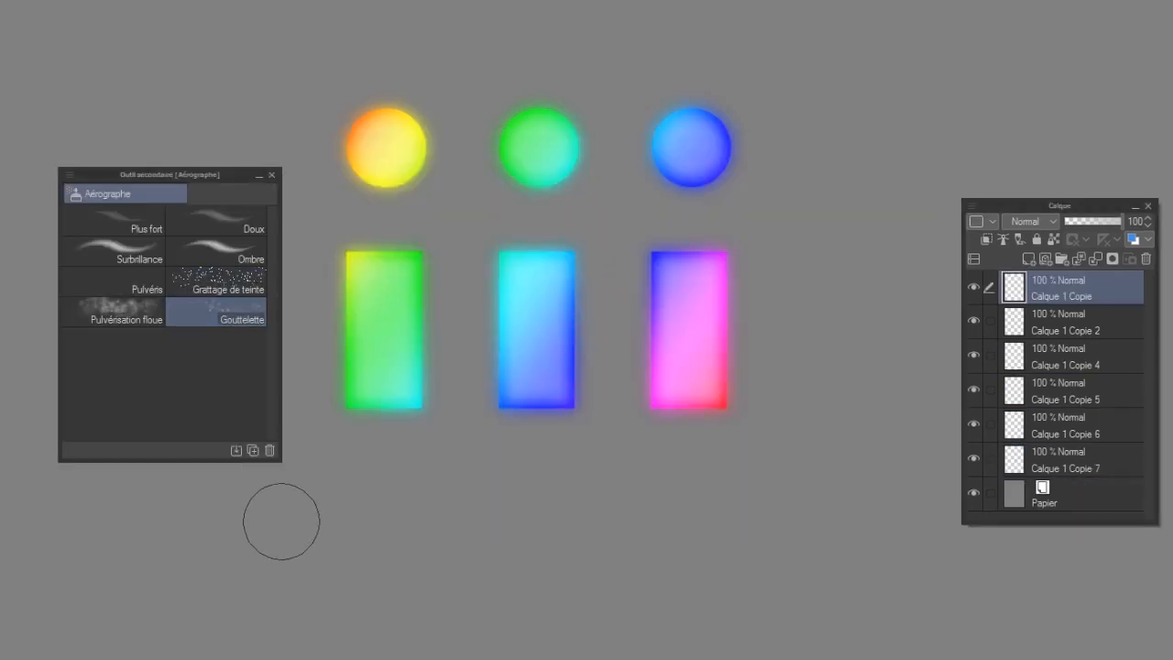
pyautogui.click(254, 451)
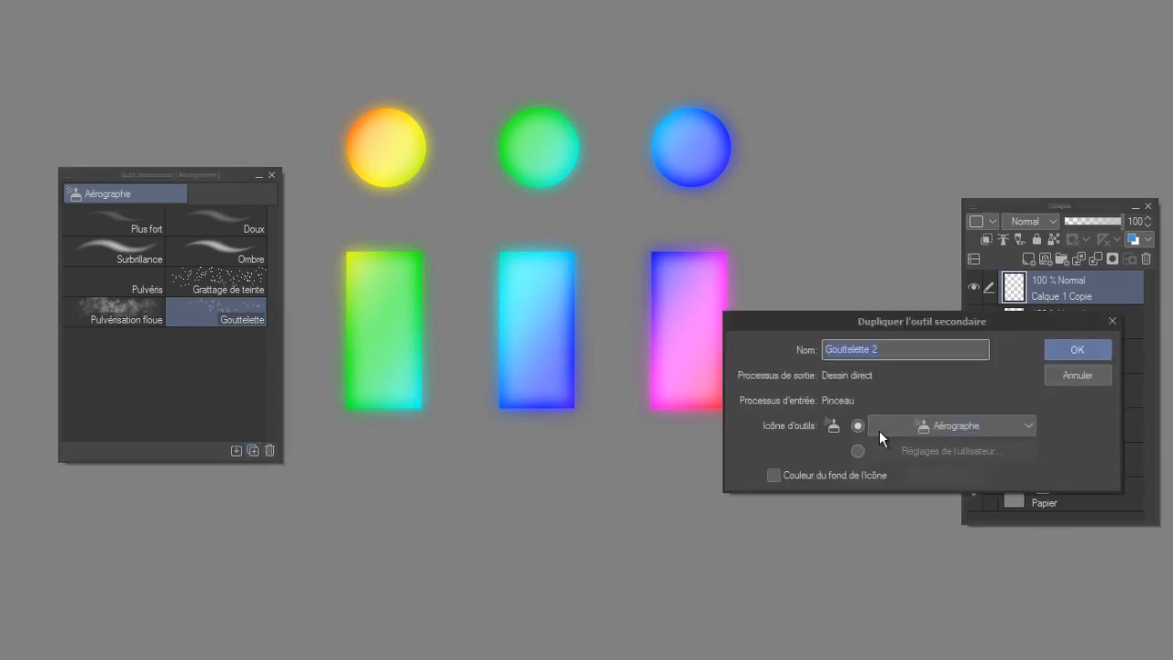
pyautogui.write('paillette')
pyautogui.click(1077, 348)
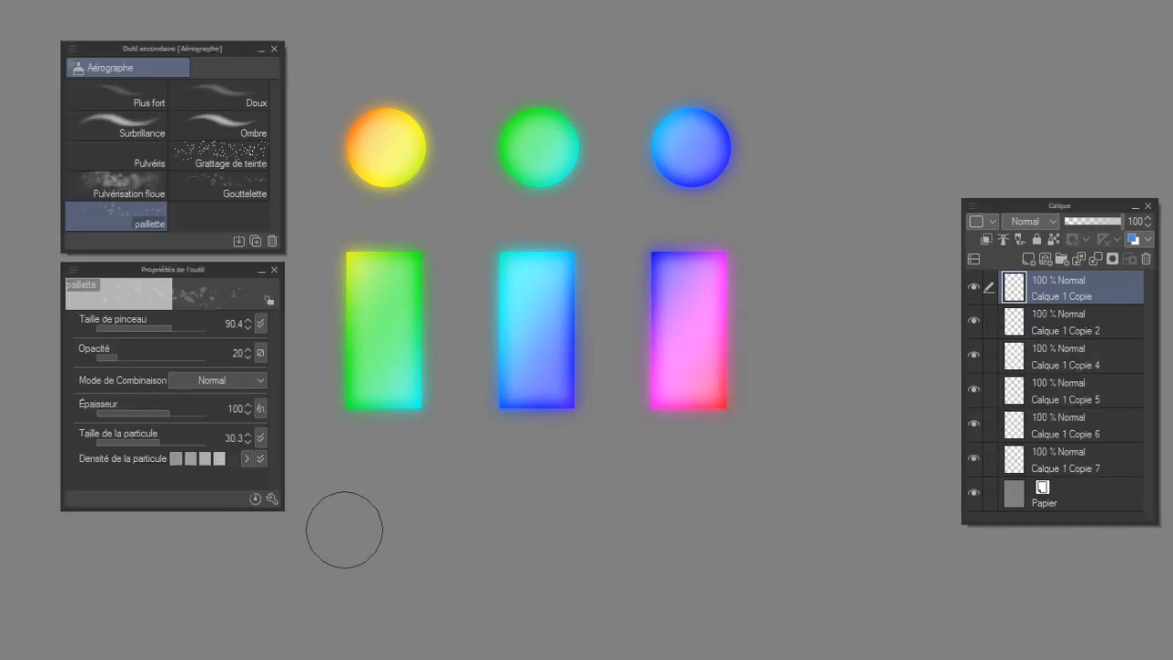
# Step: Delete all existing material brush tip shapes from the paillette sub tool
pyautogui.click(272, 497)
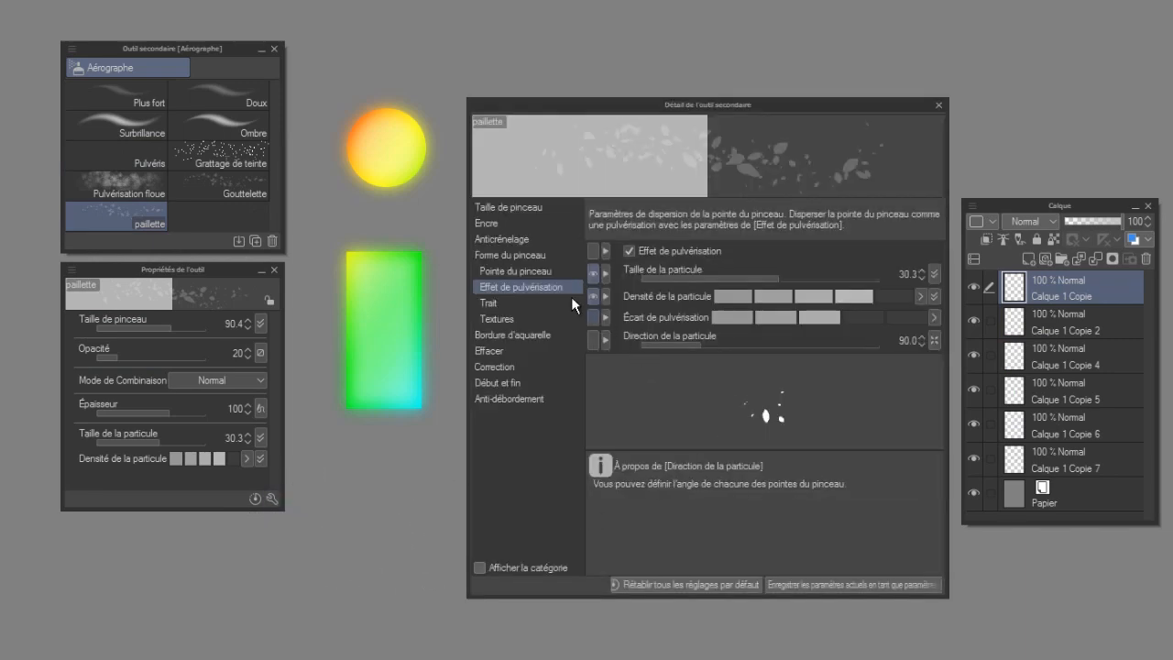
pyautogui.click(527, 271)
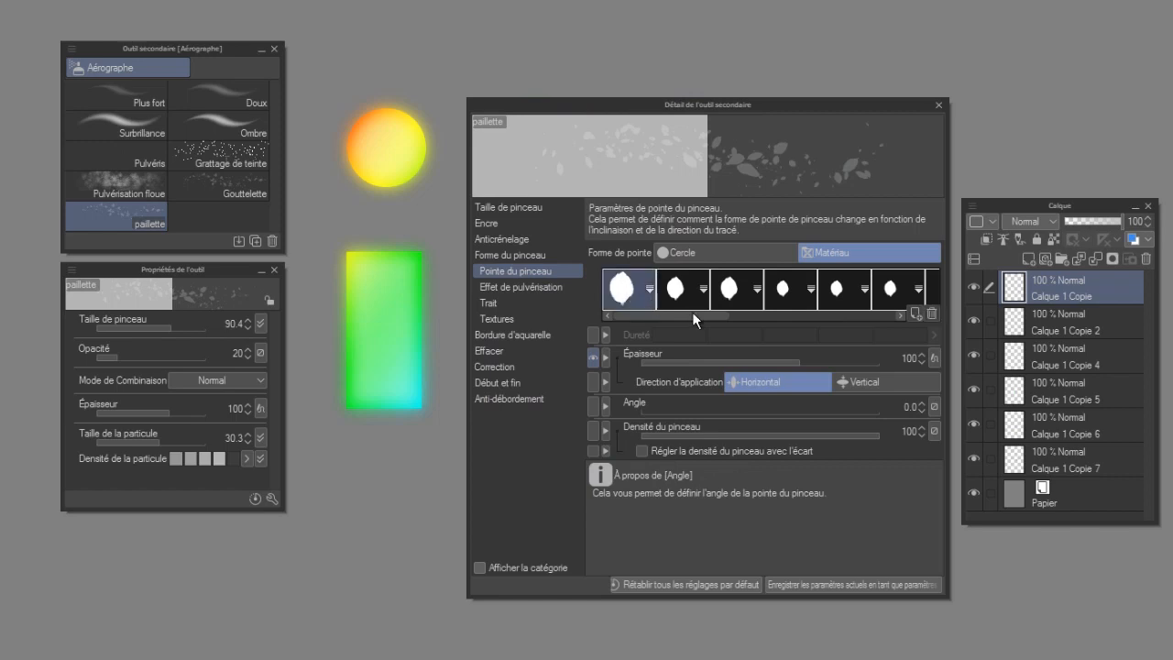
pyautogui.moveTo(714, 314); pyautogui.dragTo(903, 317)
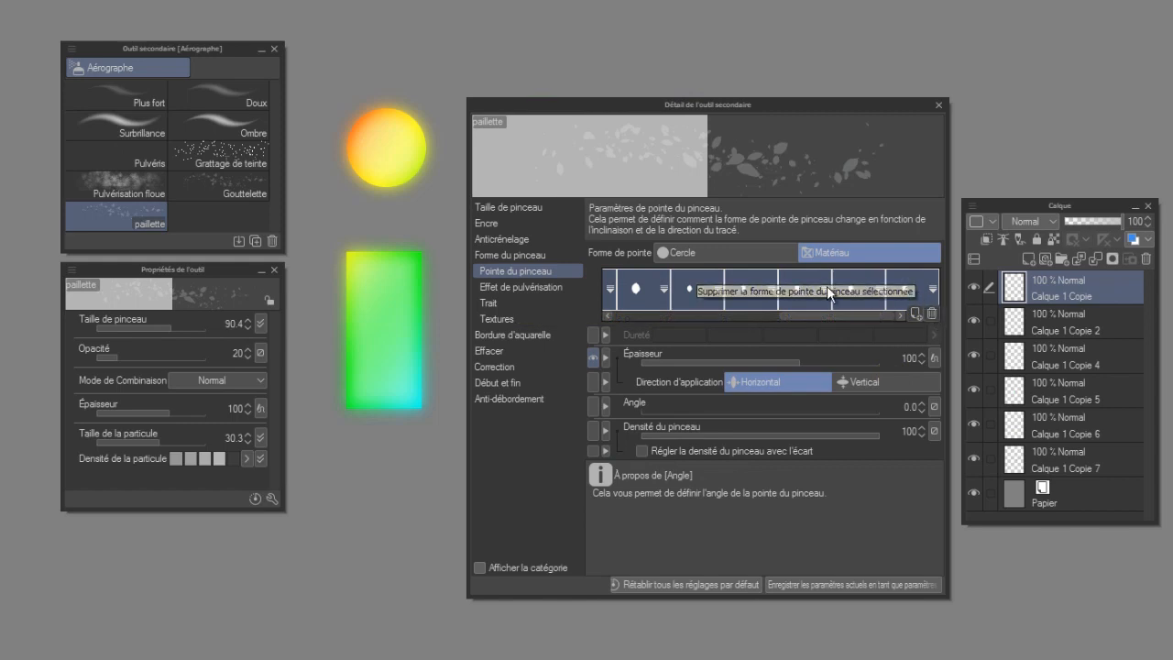
pyautogui.click(931, 313)
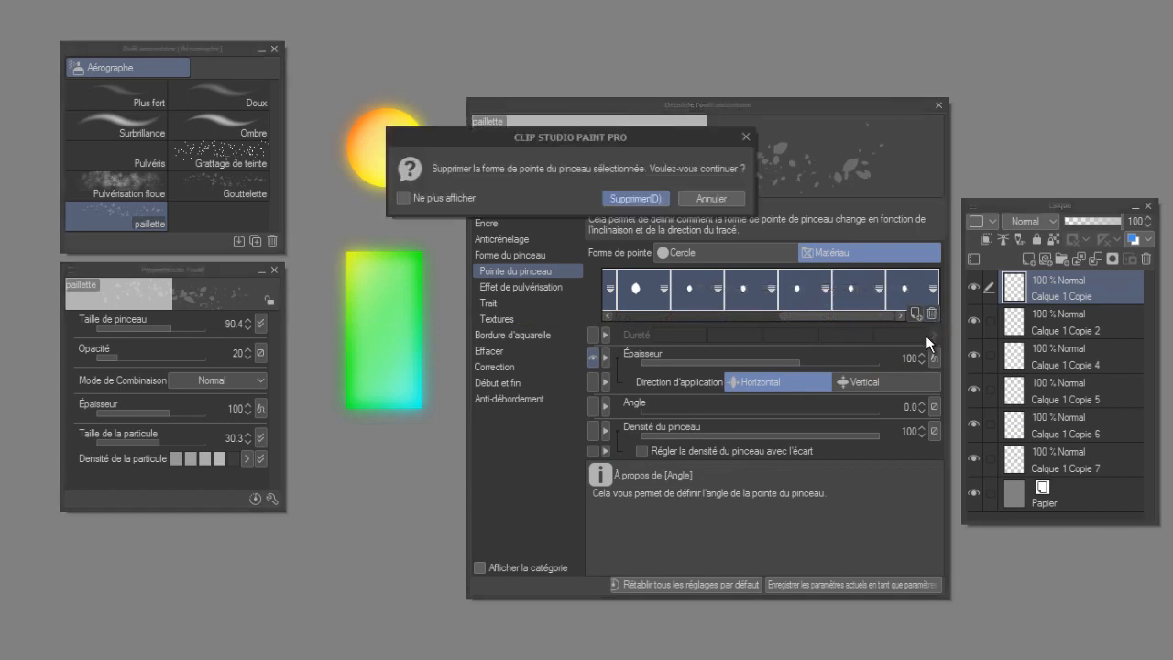
pyautogui.click(640, 198)
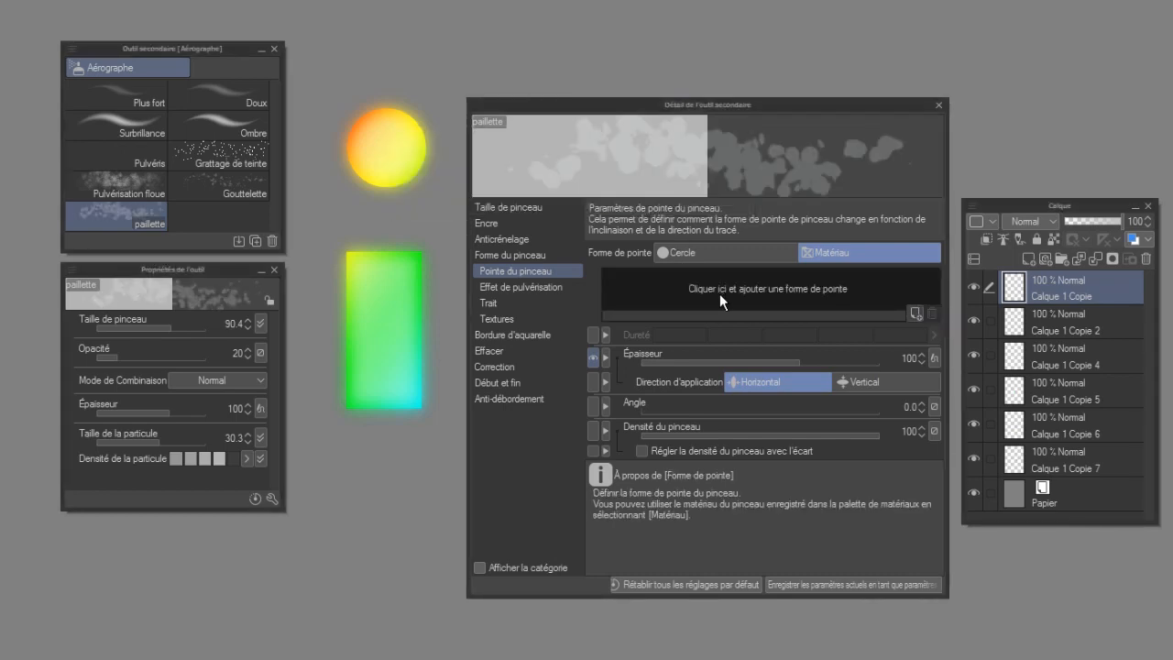
# Step: Search the brush tip materials for eff and add eff01 through eff06 as the tips of paillette
pyautogui.click(720, 293)
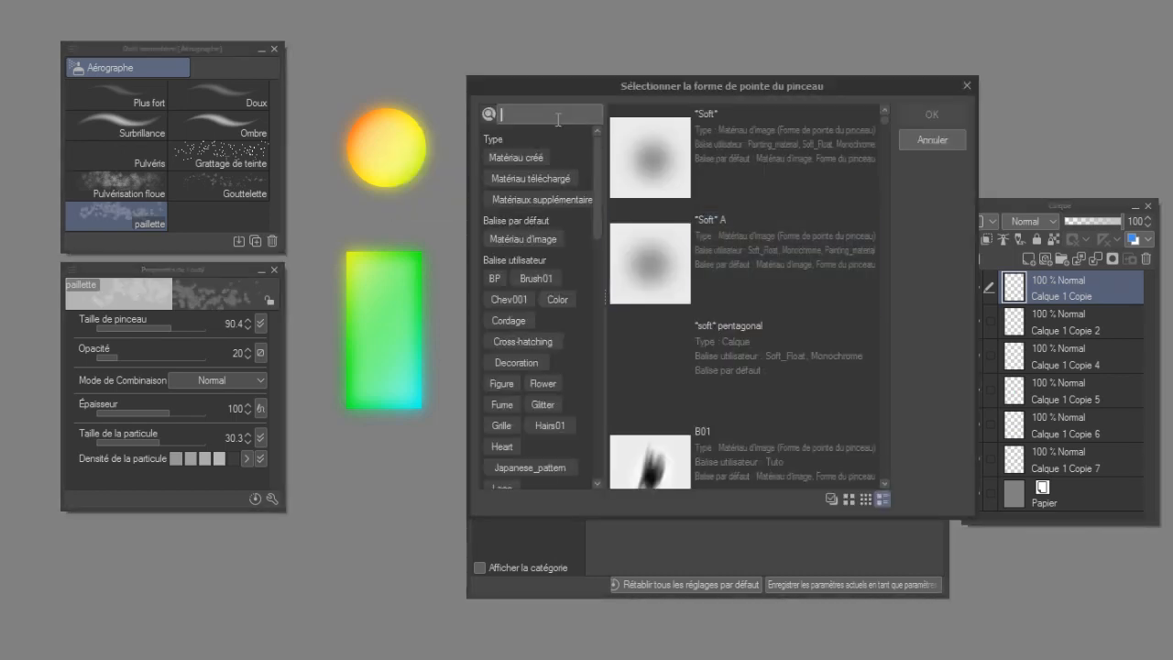
pyautogui.write('eff')
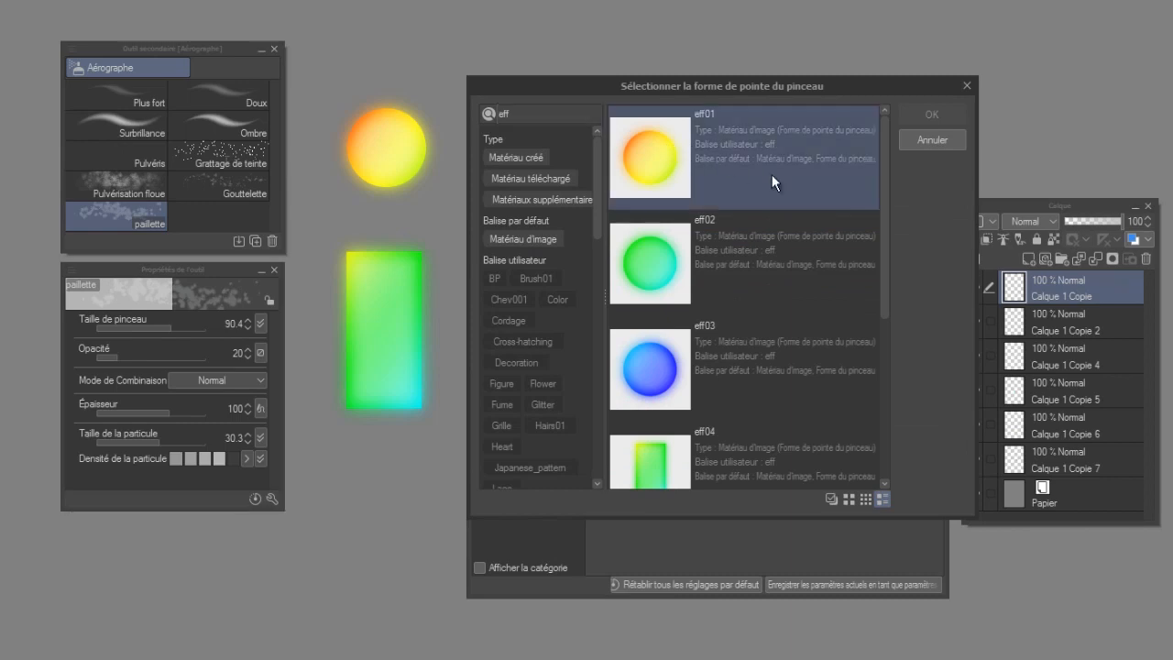
pyautogui.click(870, 175)
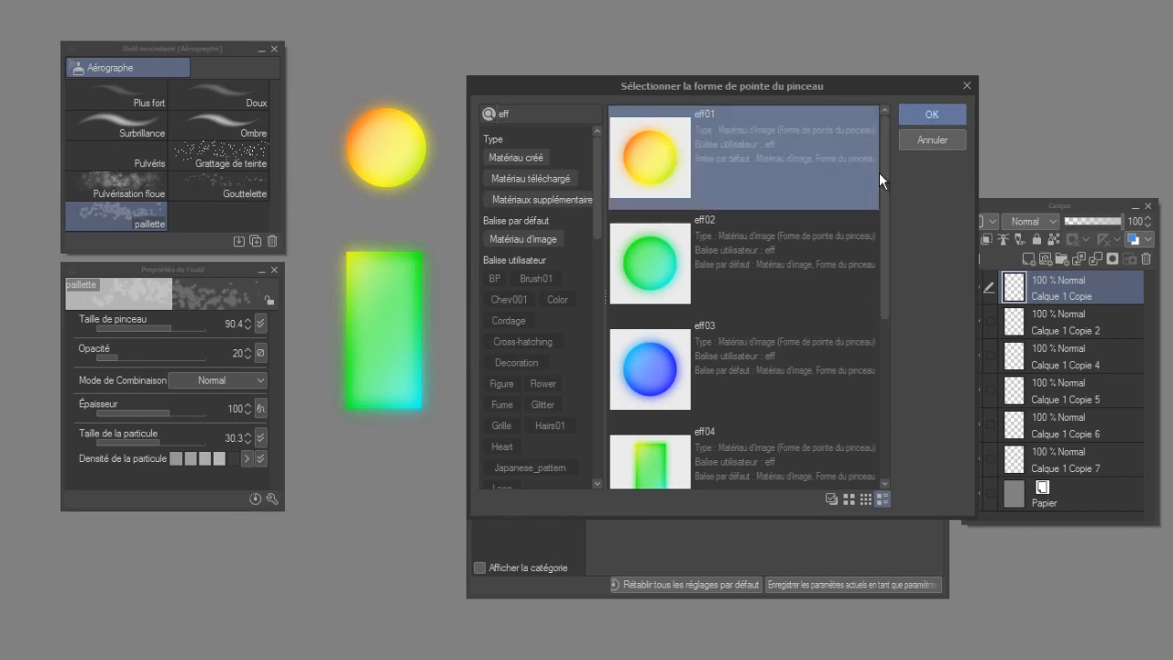
pyautogui.moveTo(880, 173); pyautogui.dragTo(892, 345)
pyautogui.keyDown('shift'); pyautogui.click(769, 392); pyautogui.keyUp('shift')
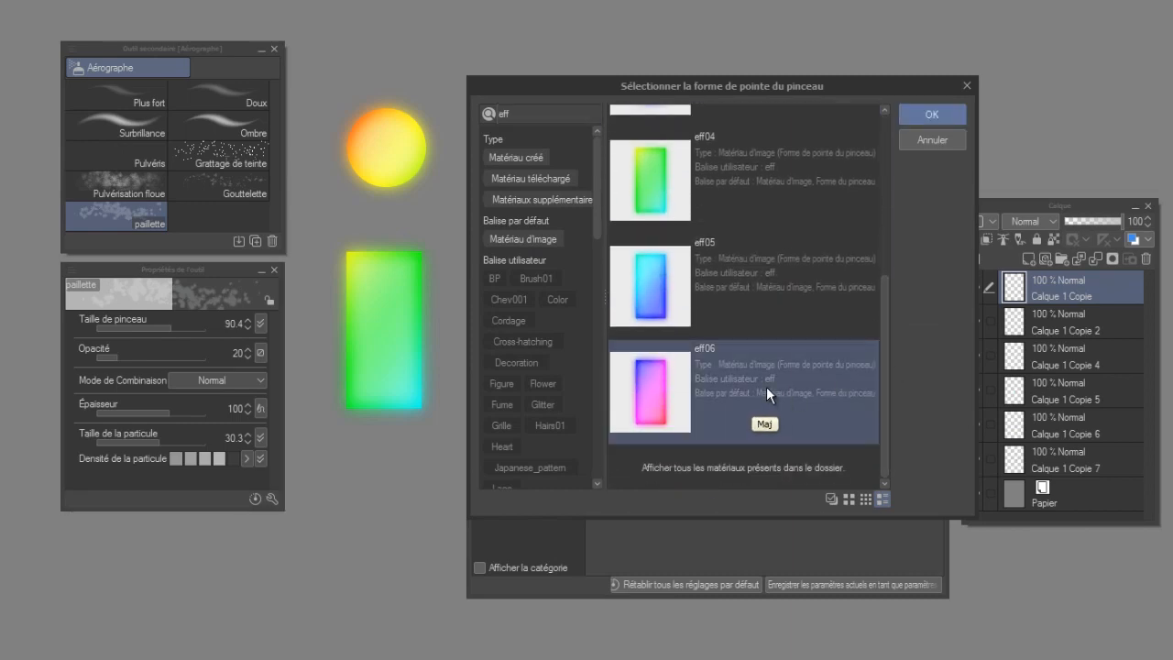
pyautogui.keyDown('shift'); pyautogui.click(766, 386); pyautogui.keyUp('shift')
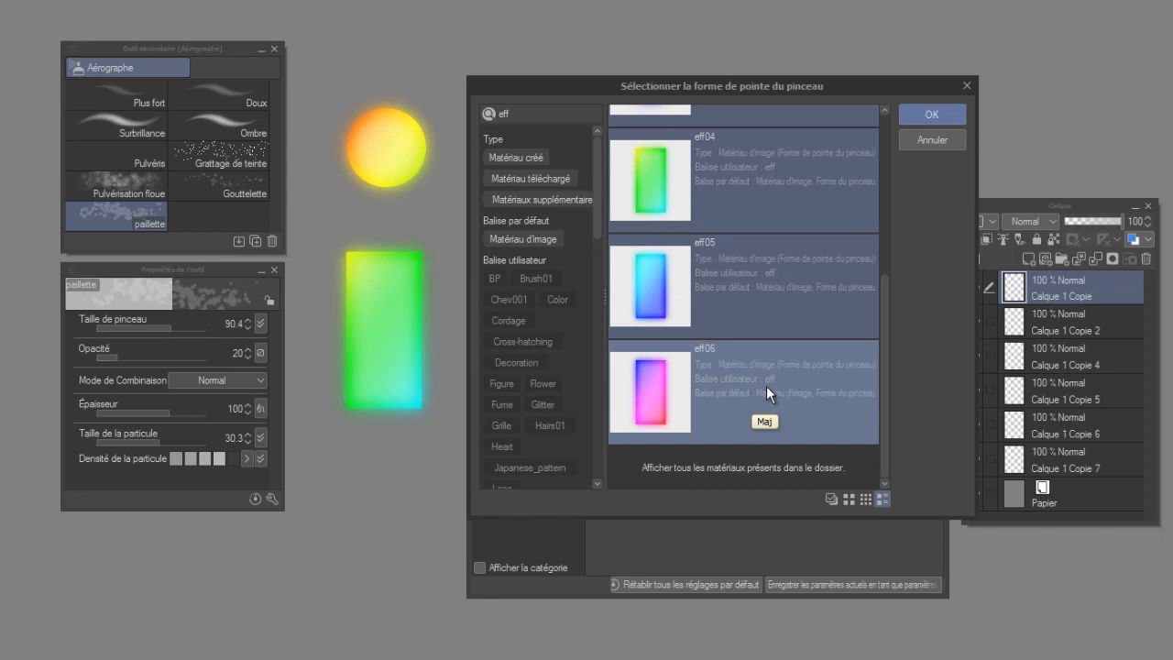
pyautogui.click(942, 121)
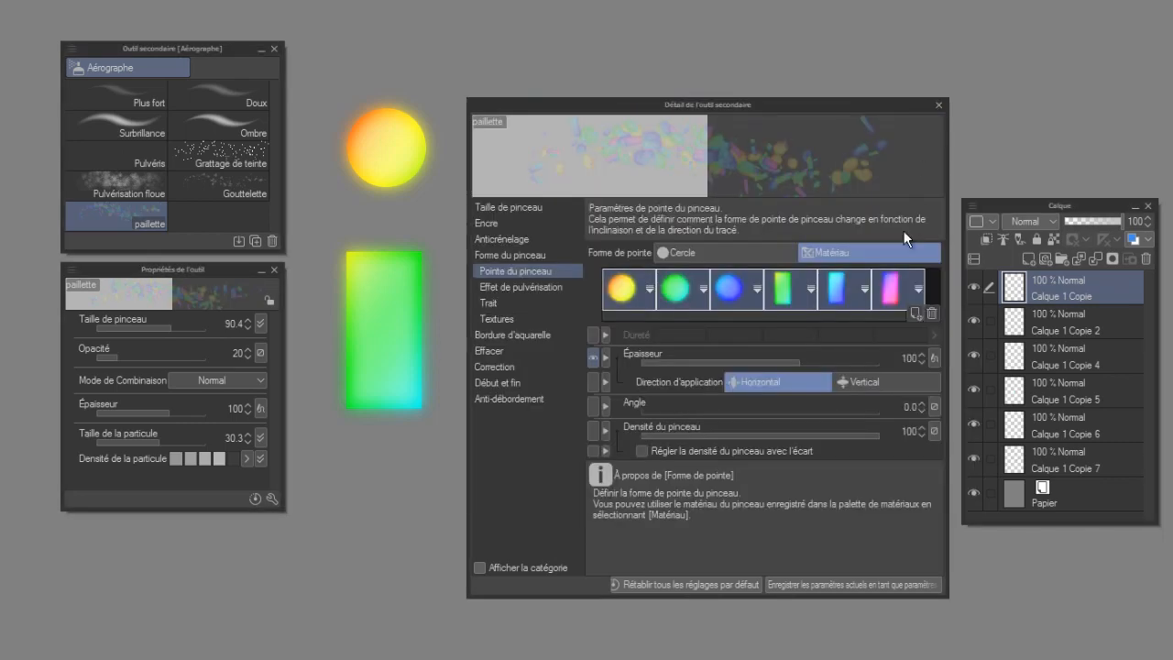
# Step: Add a new raster layer and paint a long vertical test stroke with paillette beside the yellow circle and green rectangle
pyautogui.click(1024, 259)
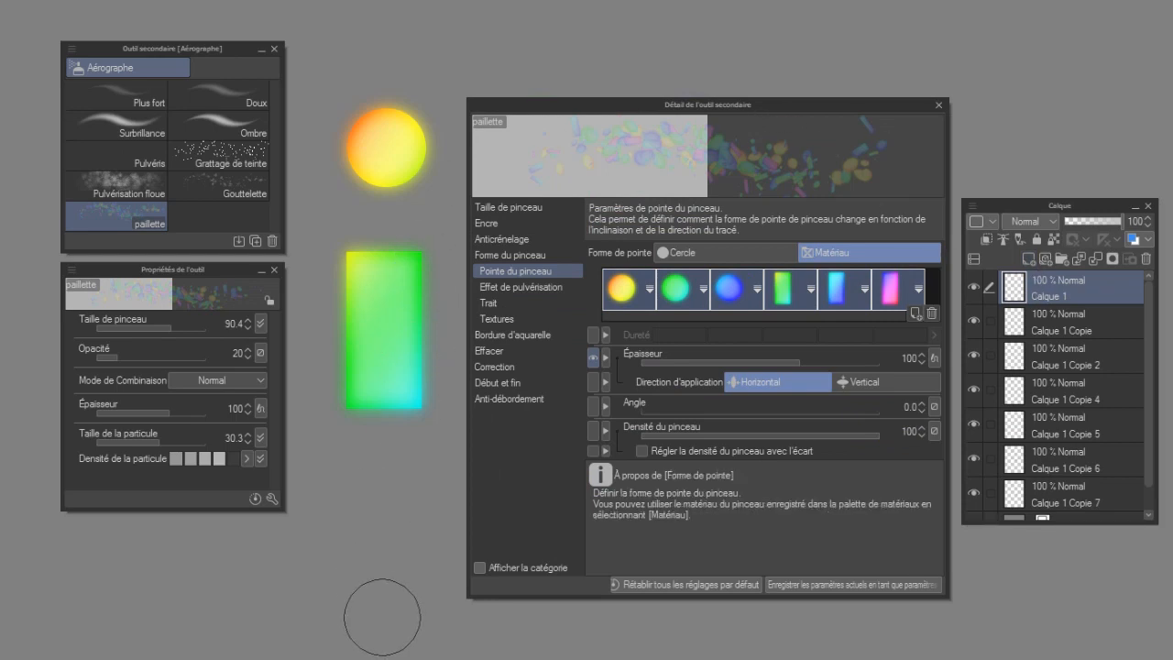
pyautogui.moveTo(382, 616)
pyautogui.mouseDown()
pyautogui.moveTo(323, 390)
pyautogui.moveTo(322, 266)
pyautogui.moveTo(389, 133)
pyautogui.mouseUp()
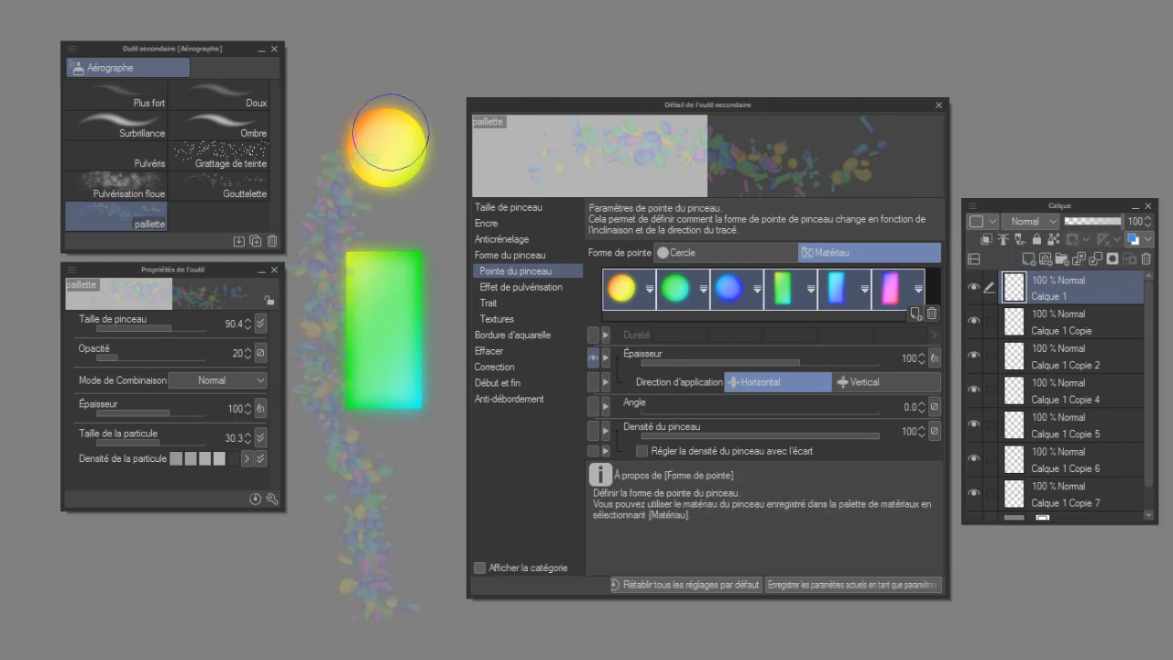
# Step: Raise the opacity of paillette to 100 and reduce its particle density and spray deviation to the lowest level
pyautogui.click(490, 227)
pyautogui.moveTo(752, 257); pyautogui.dragTo(903, 270)
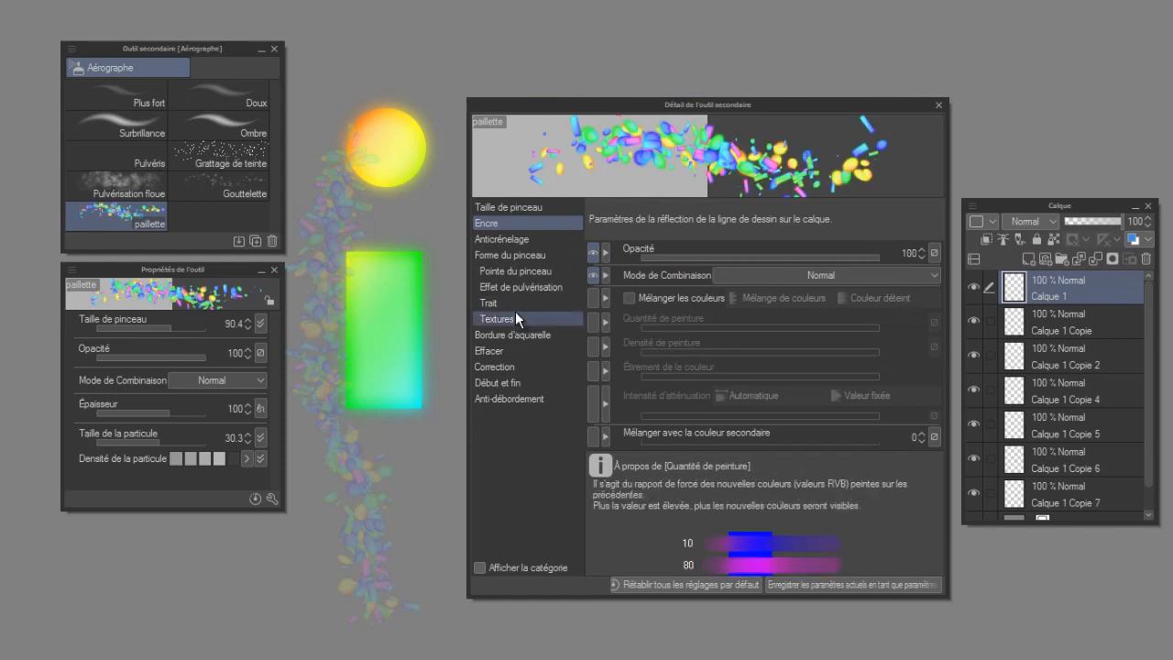
pyautogui.click(521, 288)
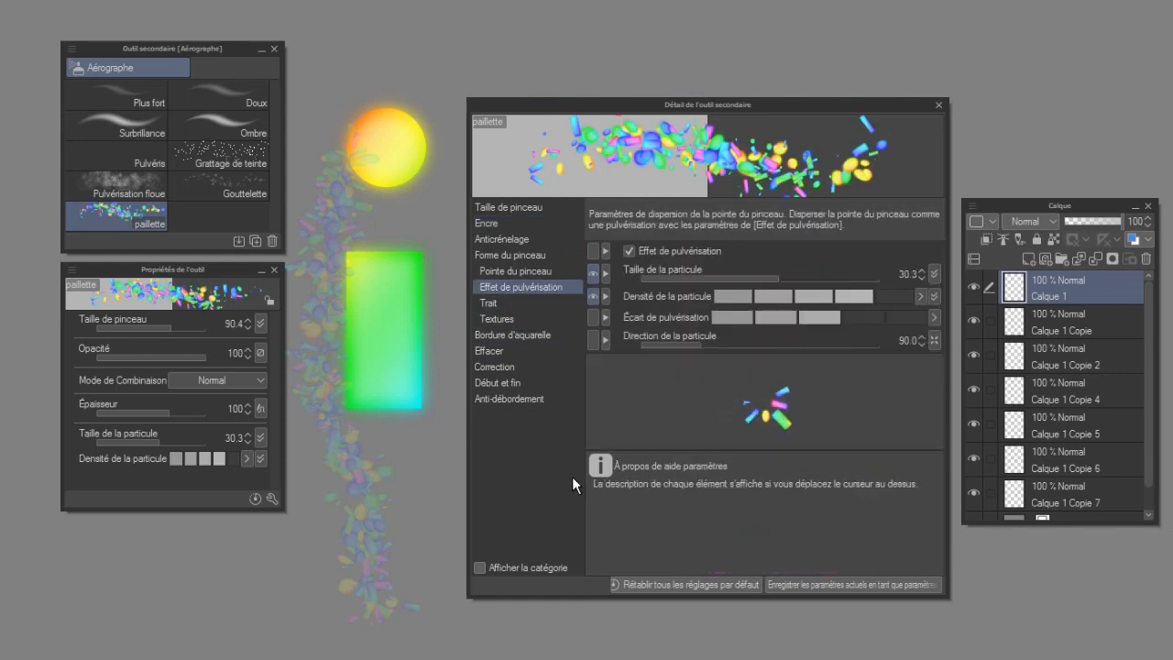
pyautogui.click(725, 300)
pyautogui.click(735, 317)
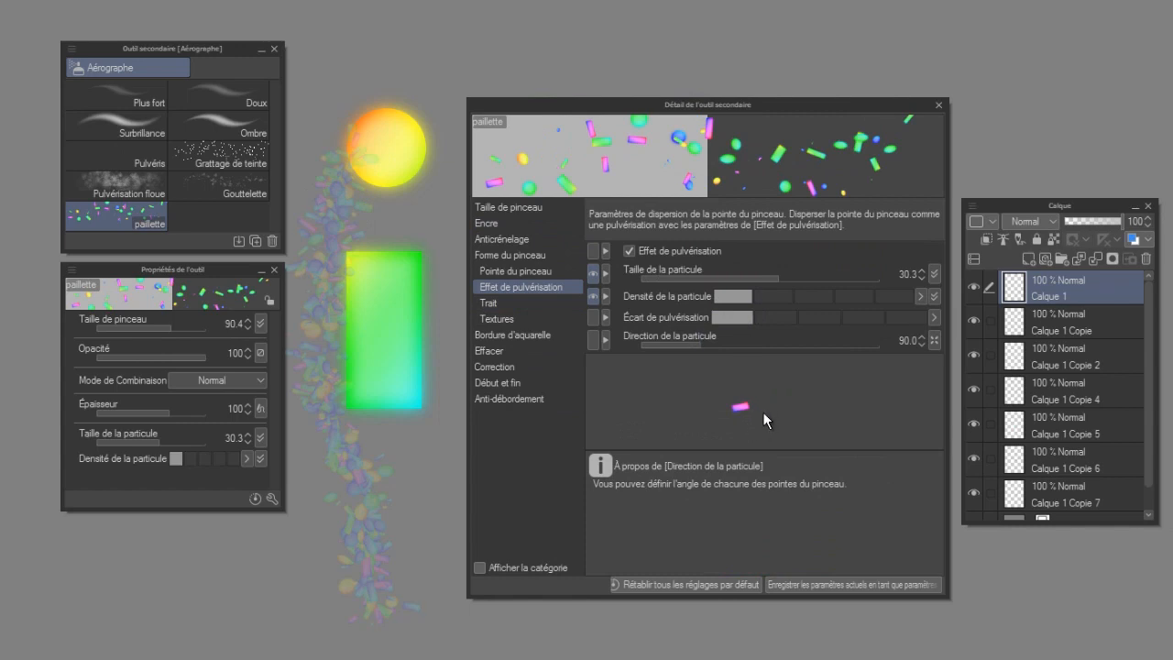
# Step: Set the particle size of paillette to 5 and save its current settings as the sub tool's defaults
pyautogui.click(906, 273)
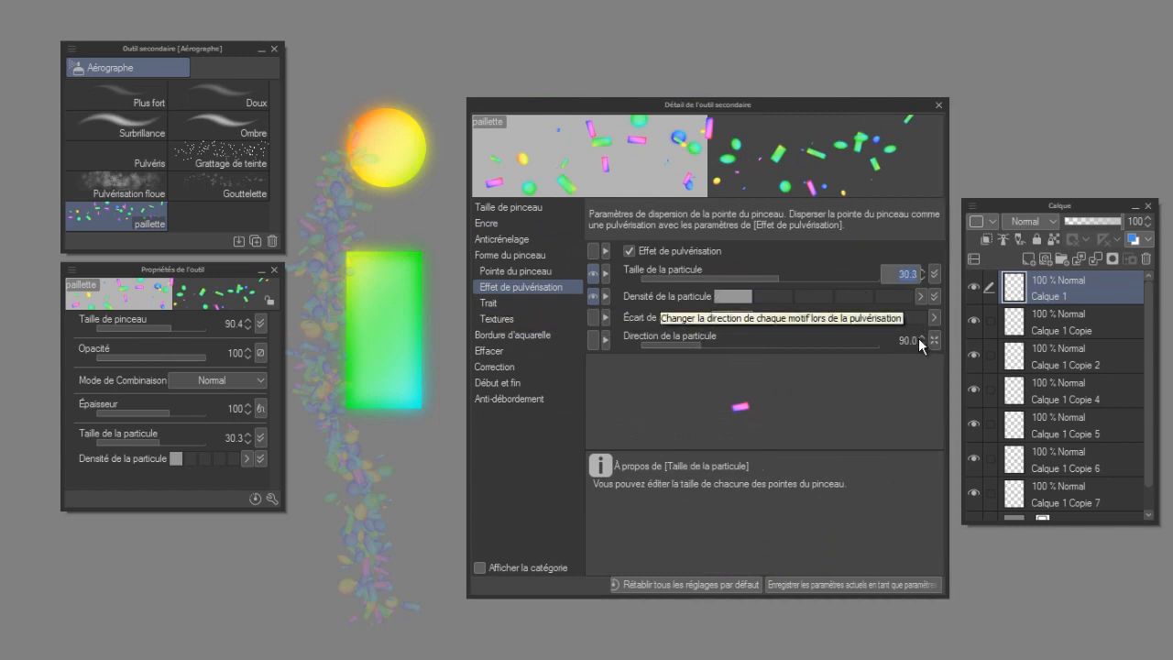
pyautogui.write('5')
pyautogui.press('Return')
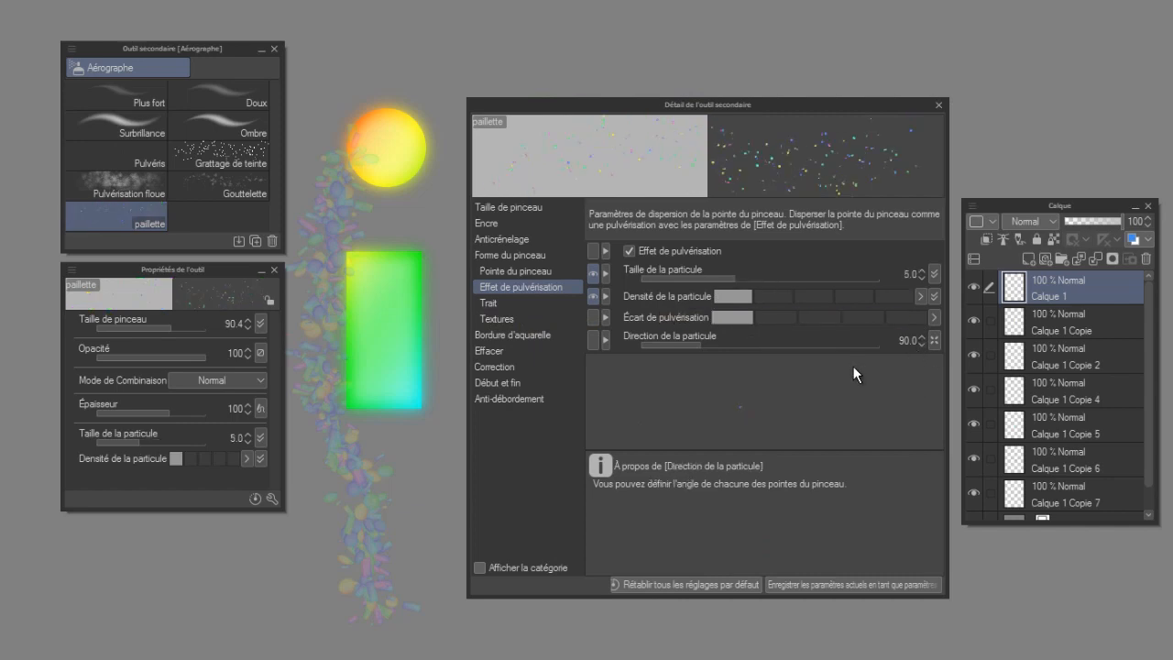
pyautogui.click(925, 592)
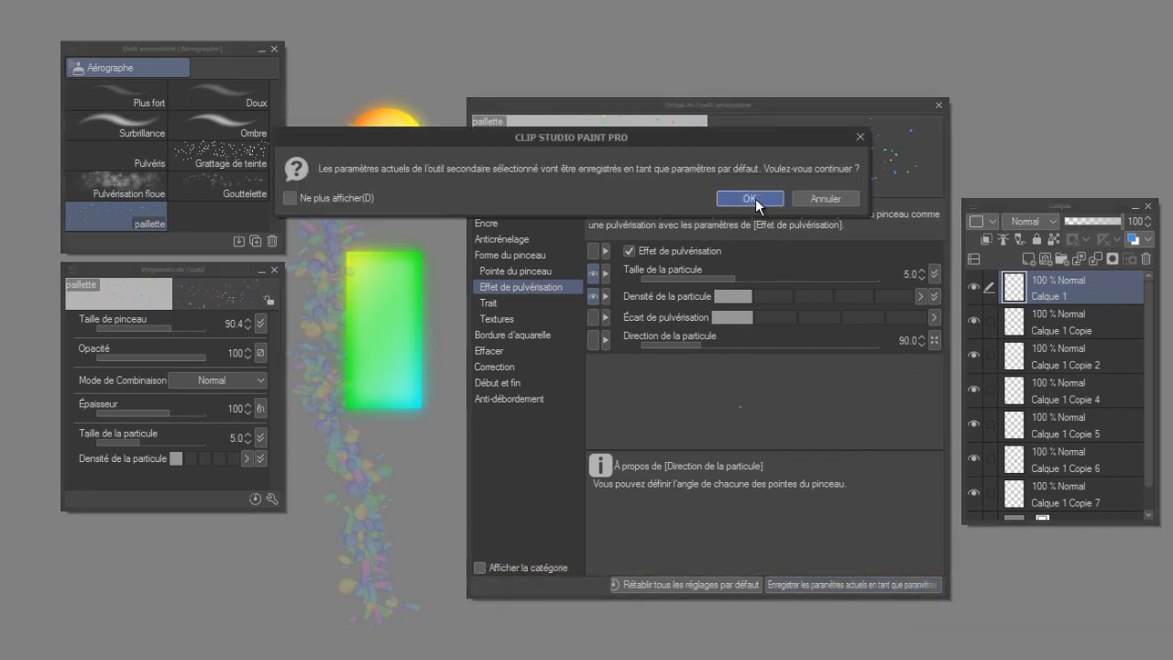
pyautogui.click(749, 198)
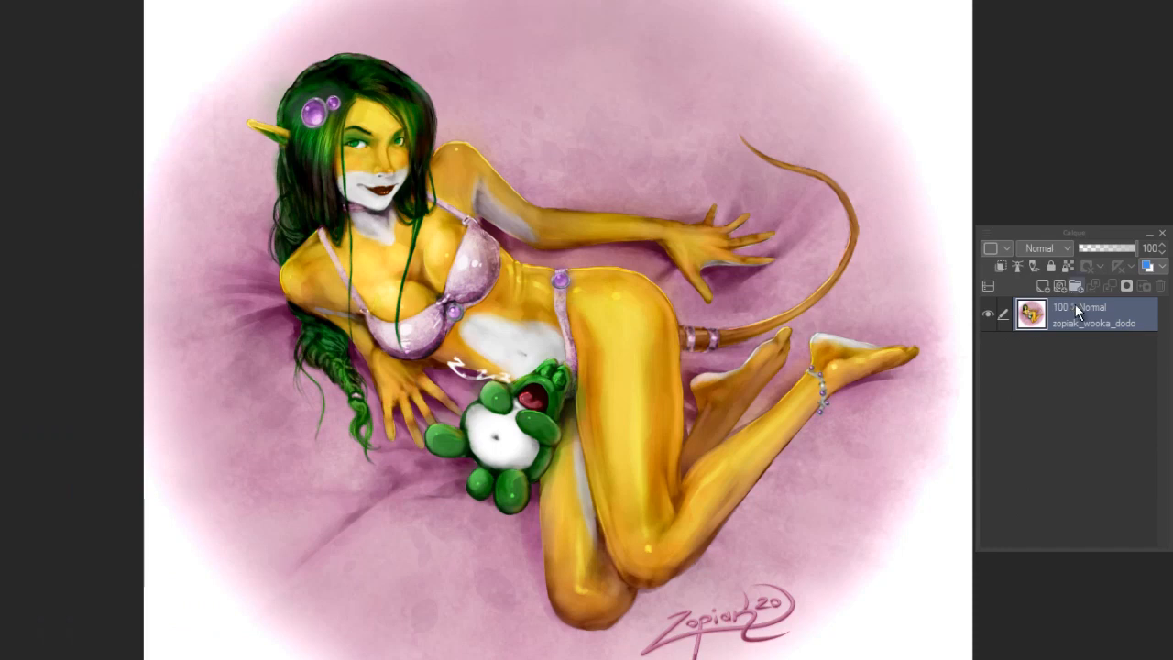
# Step: Add a new raster layer above the character illustration
pyautogui.click(1043, 286)
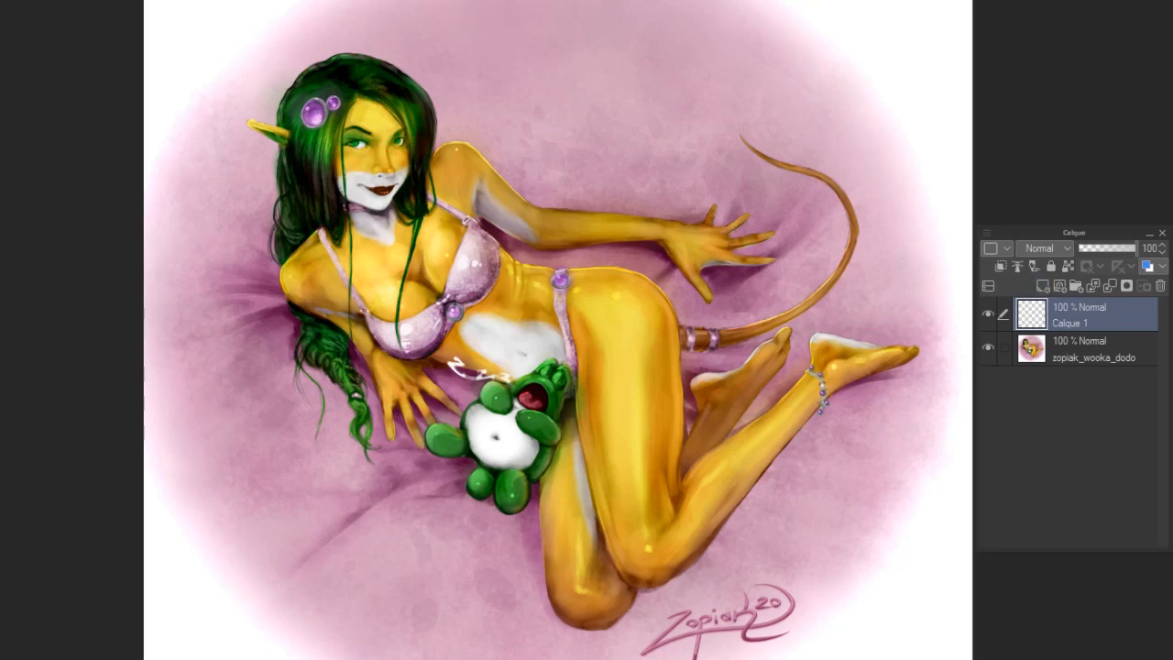
# Step: Spray paillette glitter over the character's cheeks, both shoulders and the upper chest on the new layer
pyautogui.hotkey('ctrl', 'alt', '0')
pyautogui.moveTo(357, 212)
pyautogui.mouseDown()
pyautogui.moveTo(422, 211)
pyautogui.moveTo(640, 526)
pyautogui.moveTo(646, 561)
pyautogui.mouseUp()
pyautogui.moveTo(272, 207)
pyautogui.mouseDown()
pyautogui.moveTo(309, 228)
pyautogui.moveTo(320, 162)
pyautogui.moveTo(308, 204)
pyautogui.moveTo(447, 197)
pyautogui.mouseUp()
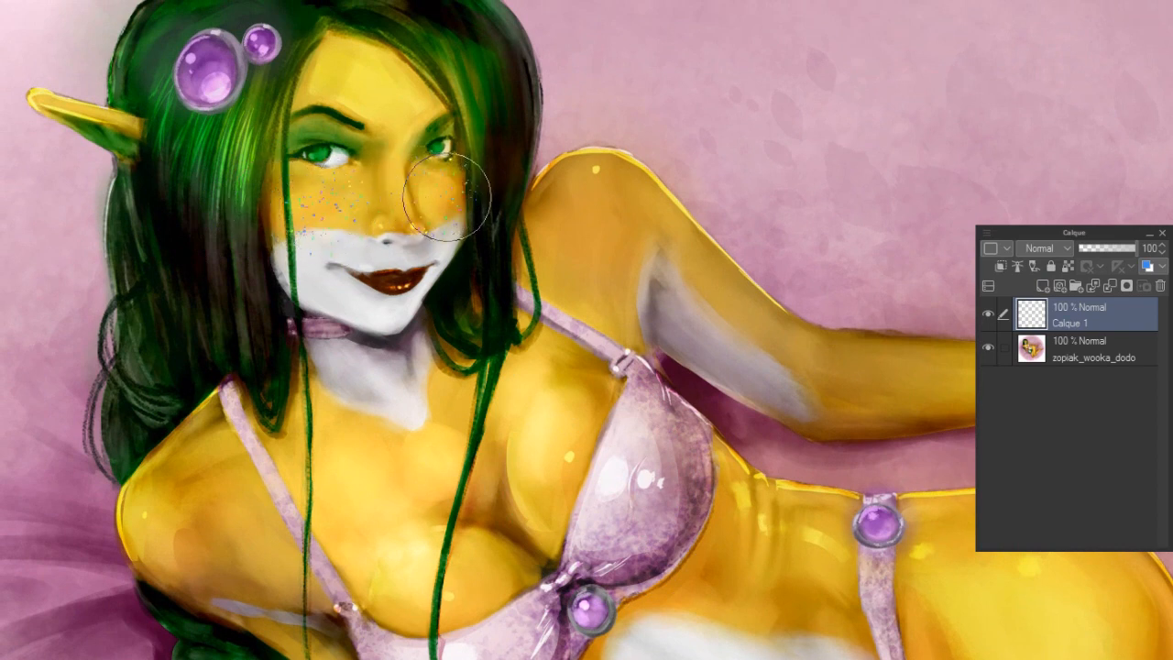
pyautogui.moveTo(219, 507)
pyautogui.mouseDown()
pyautogui.moveTo(165, 544)
pyautogui.moveTo(189, 489)
pyautogui.mouseUp()
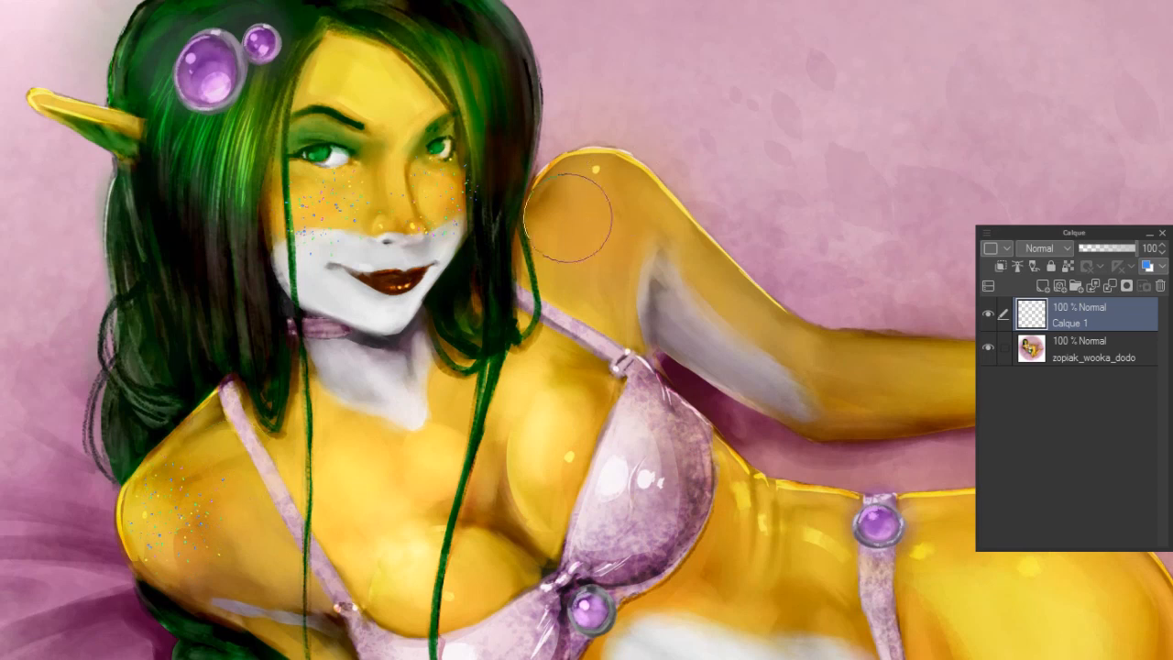
pyautogui.moveTo(571, 220); pyautogui.dragTo(592, 210)
pyautogui.moveTo(537, 471); pyautogui.dragTo(559, 412)
pyautogui.moveTo(404, 586)
pyautogui.mouseDown()
pyautogui.moveTo(477, 579)
pyautogui.moveTo(408, 584)
pyautogui.moveTo(486, 550)
pyautogui.mouseUp()
# Step: Try the glitter layer at 50% opacity with the Incrustation blending mode
pyautogui.click(1147, 250)
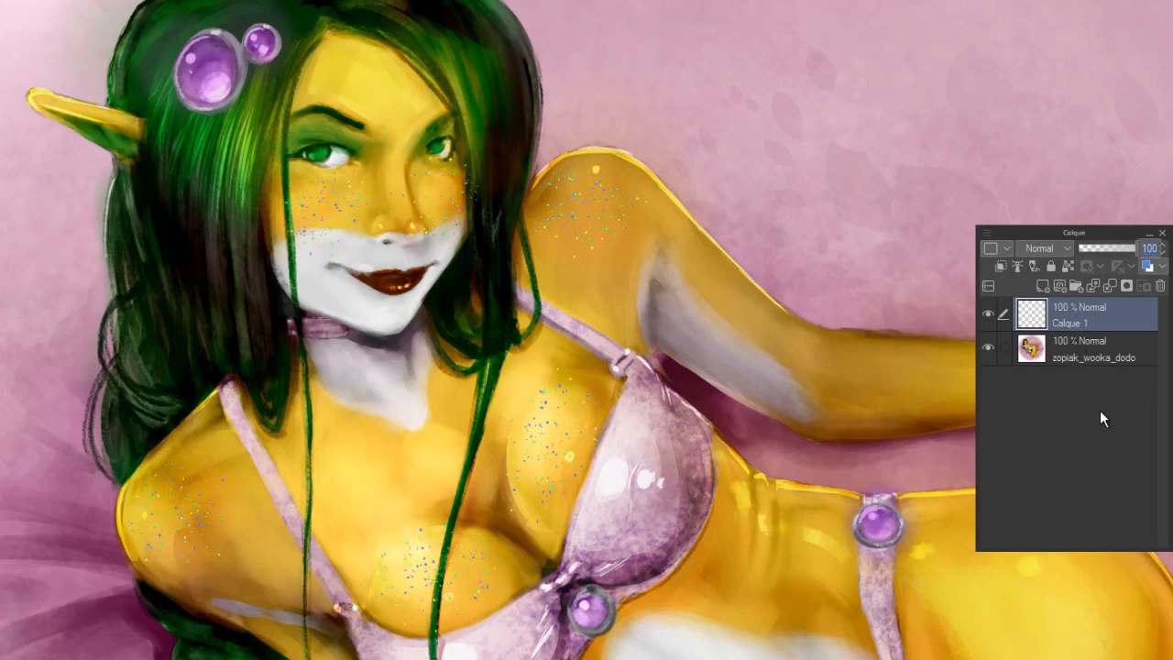
pyautogui.write('50')
pyautogui.press('Return')
pyautogui.click(1041, 250)
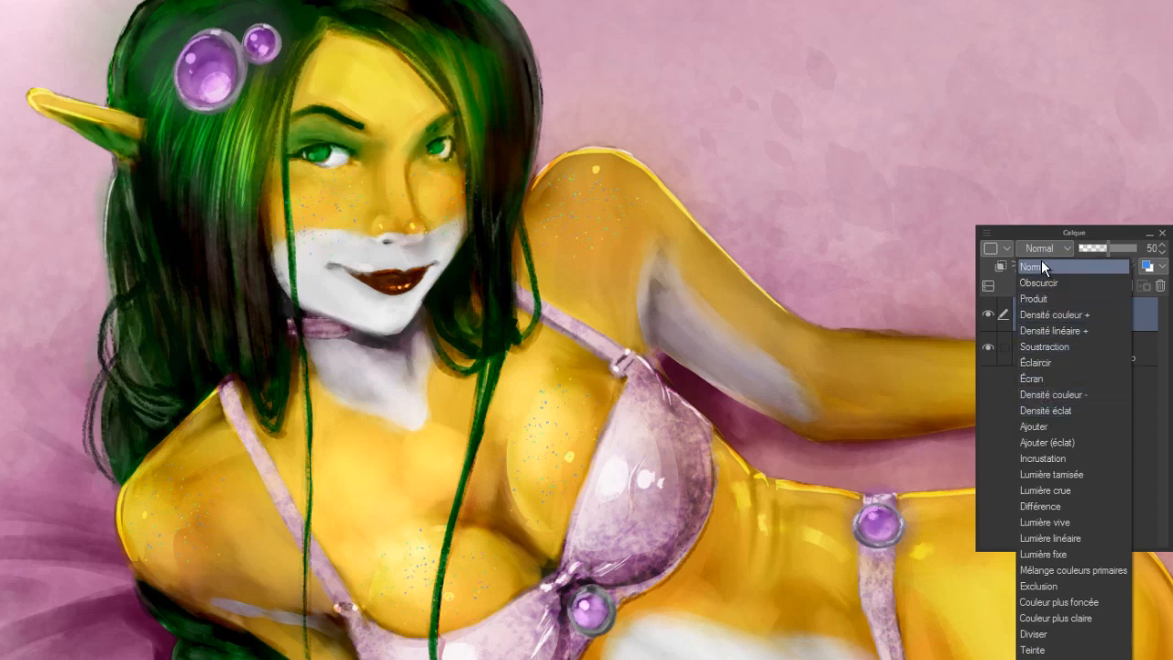
pyautogui.click(1060, 459)
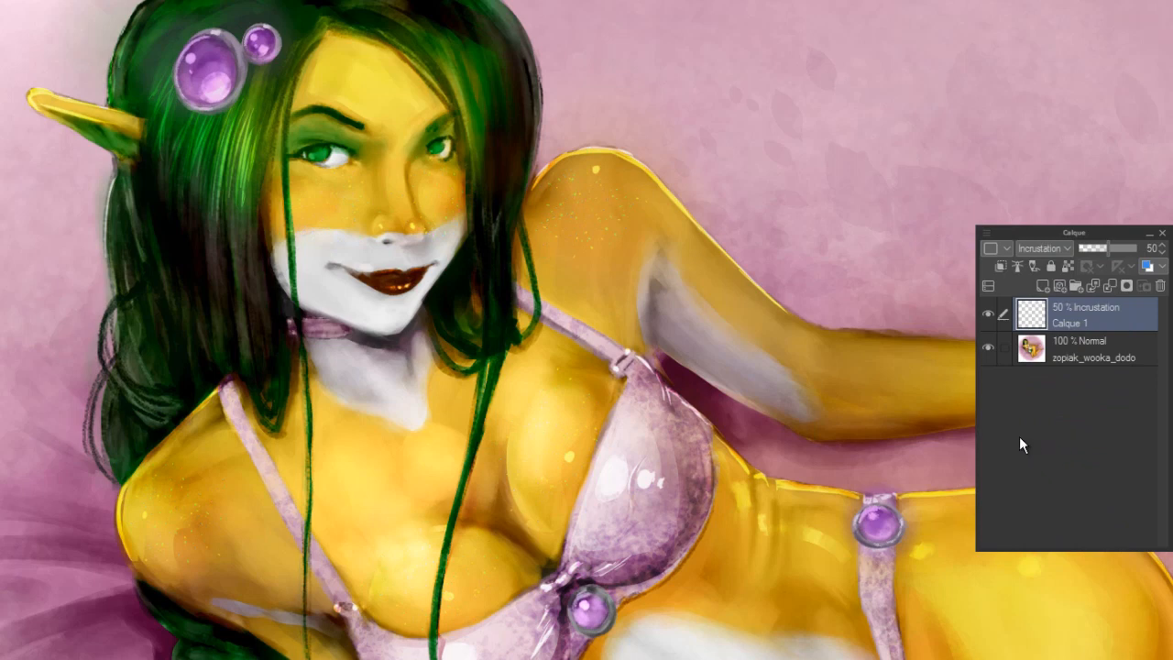
# Step: Try the Lumière tamisée blending mode on the glitter layer at 100% opacity
pyautogui.click(1042, 248)
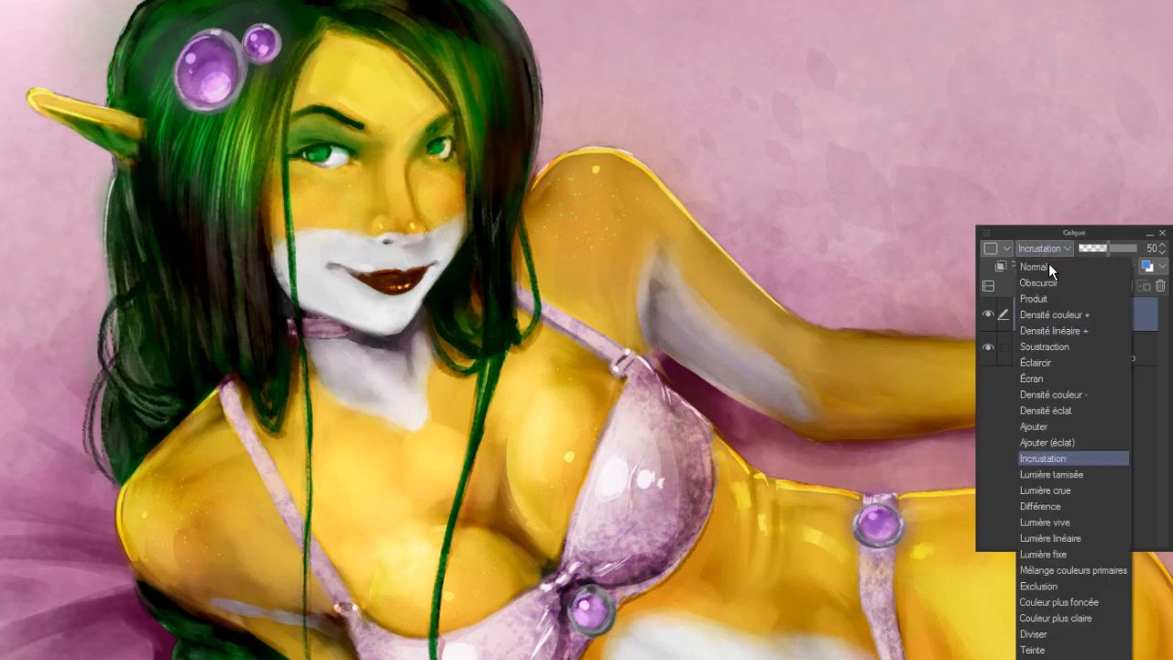
pyautogui.click(1071, 472)
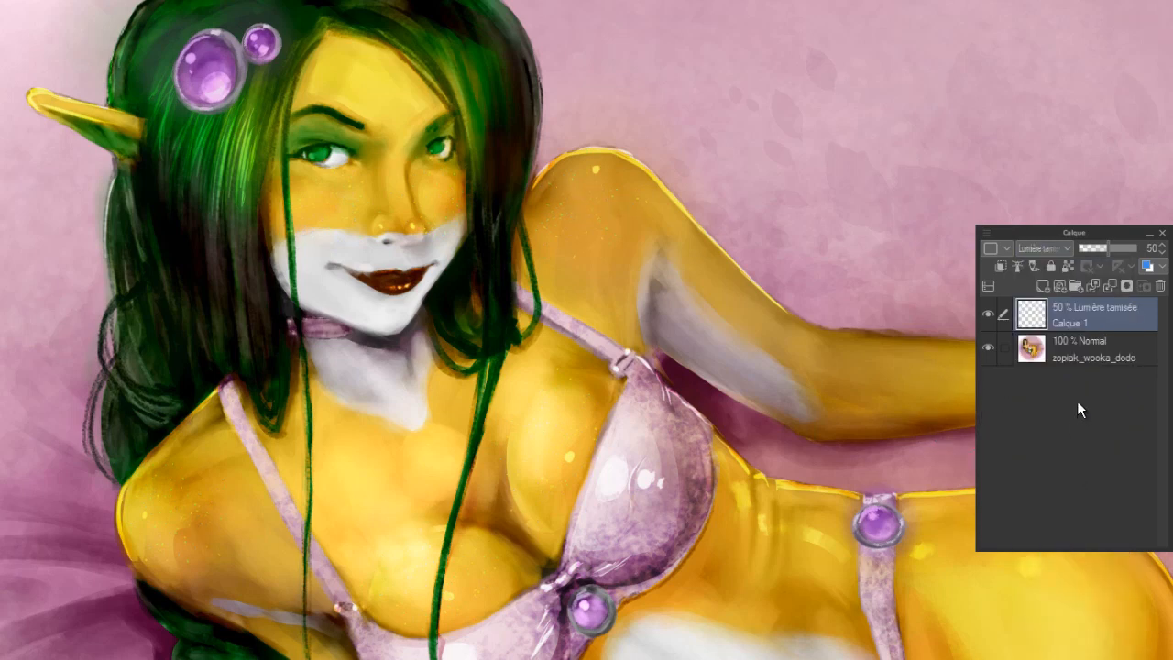
pyautogui.moveTo(1126, 248); pyautogui.dragTo(1157, 248)
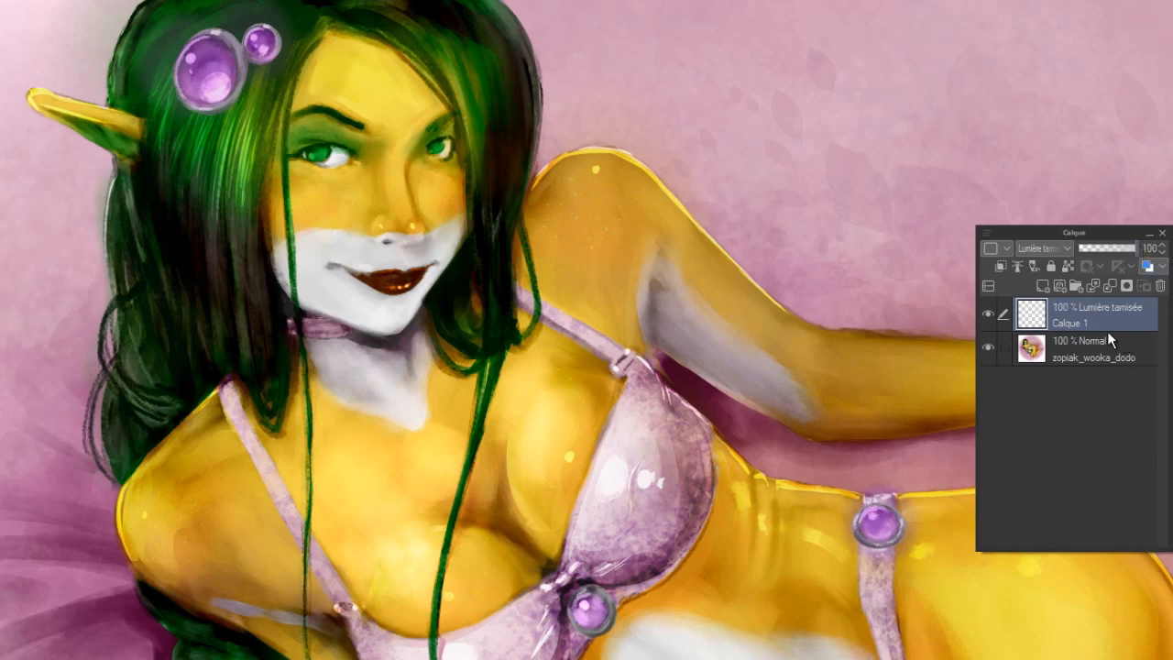
# Step: Try the Ajouter (éclat) blending mode on the glitter layer, lowering its opacity to 19%
pyautogui.click(1064, 248)
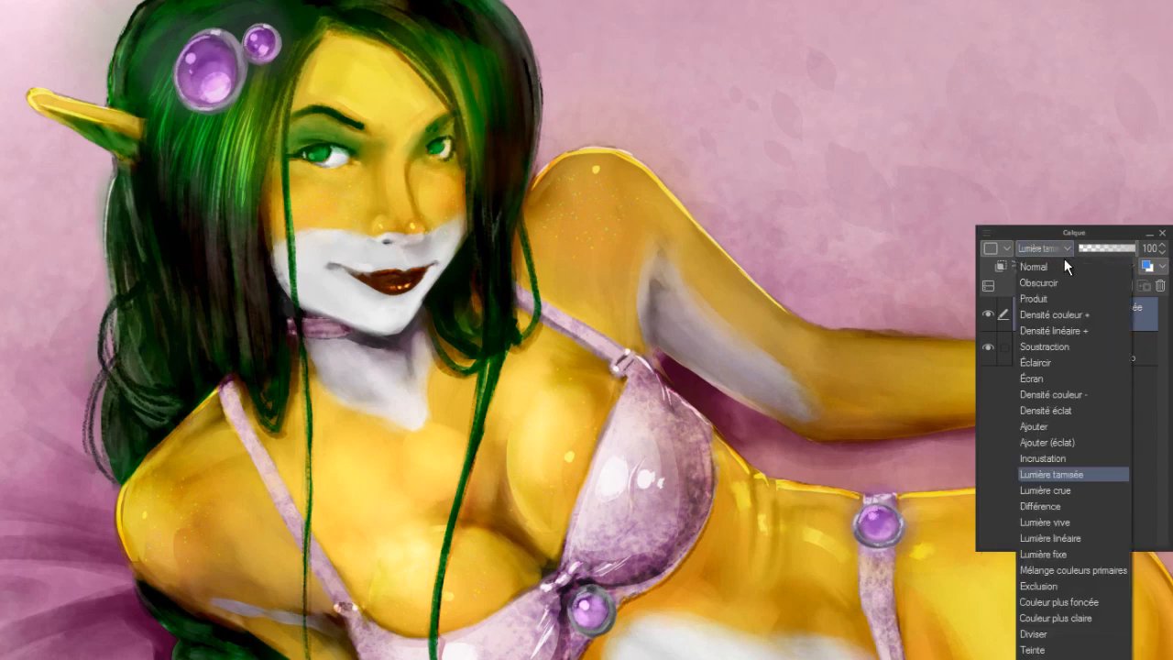
pyautogui.click(1076, 443)
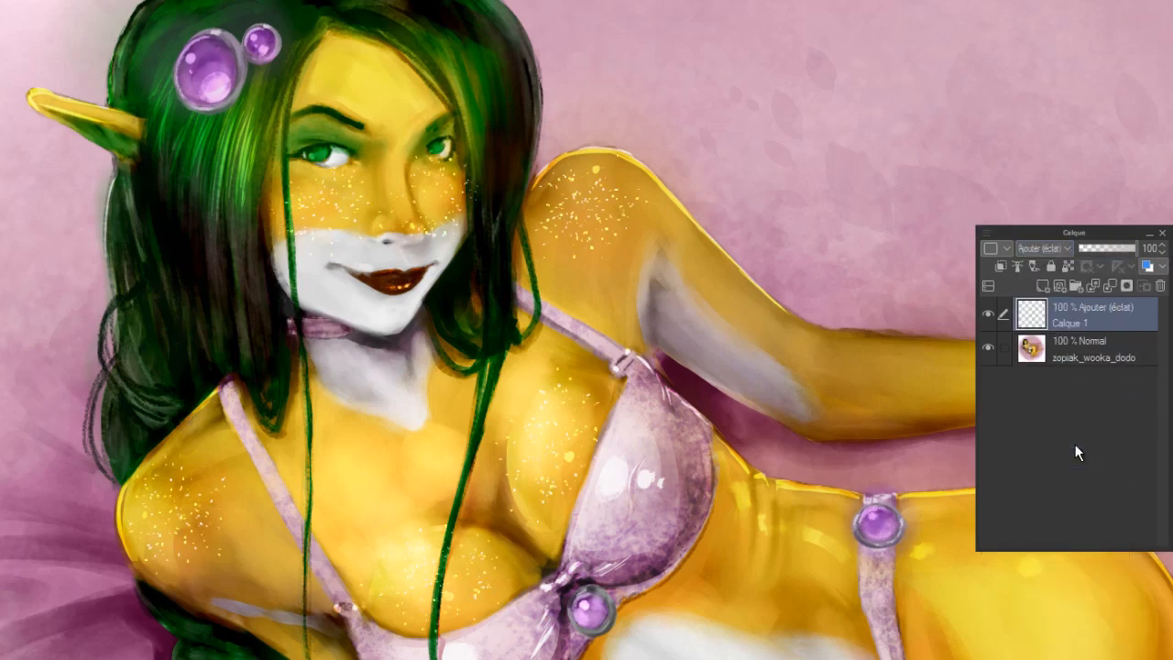
pyautogui.click(1096, 249)
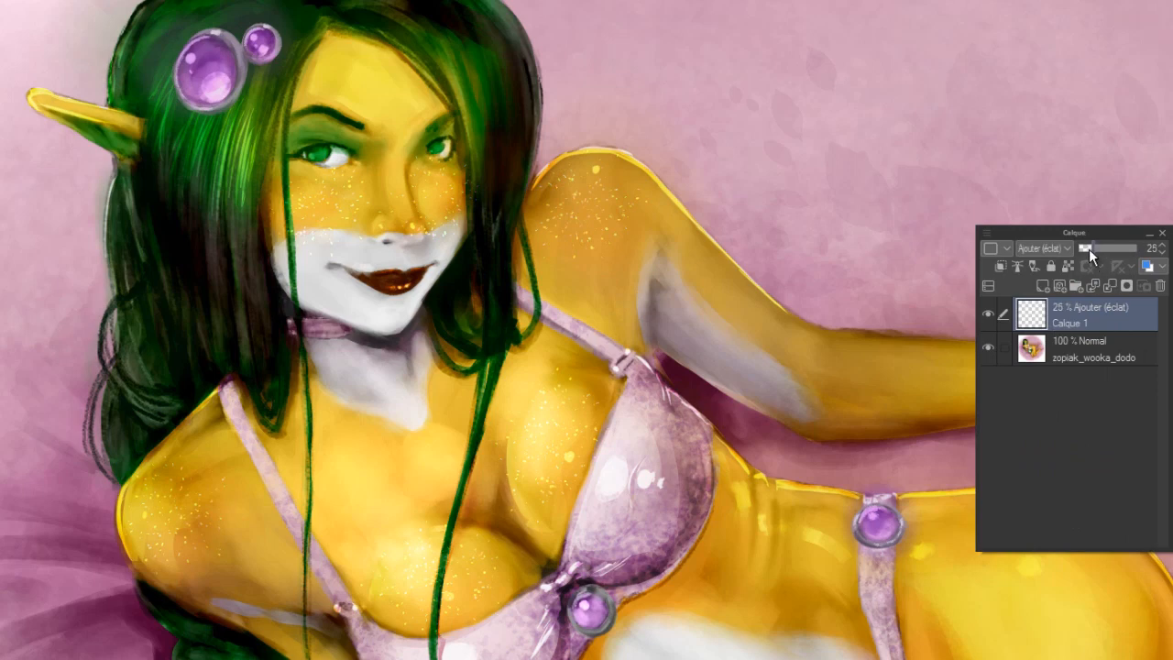
pyautogui.click(1087, 254)
pyautogui.click(1090, 250)
pyautogui.moveTo(748, 534)
pyautogui.mouseDown()
pyautogui.moveTo(776, 472)
pyautogui.moveTo(815, 521)
pyautogui.mouseUp()
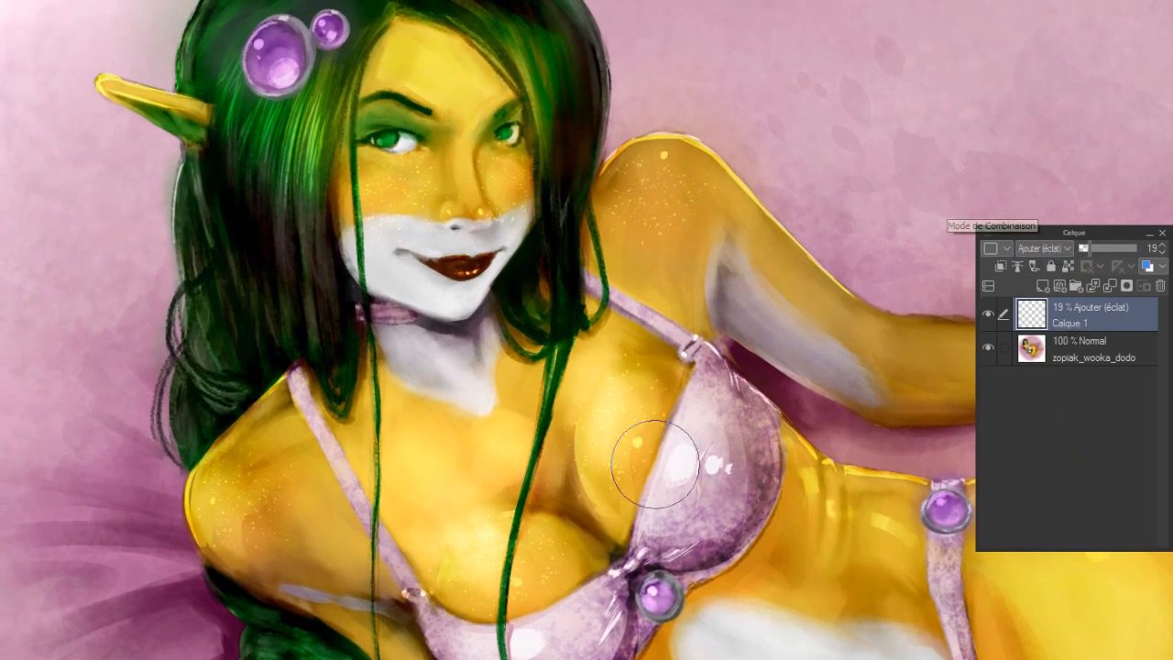
# Step: Set the glitter layer to Incrustation at 51% opacity and spray more fine glitter over the thigh and the background beside the braid
pyautogui.click(1045, 248)
pyautogui.click(1068, 458)
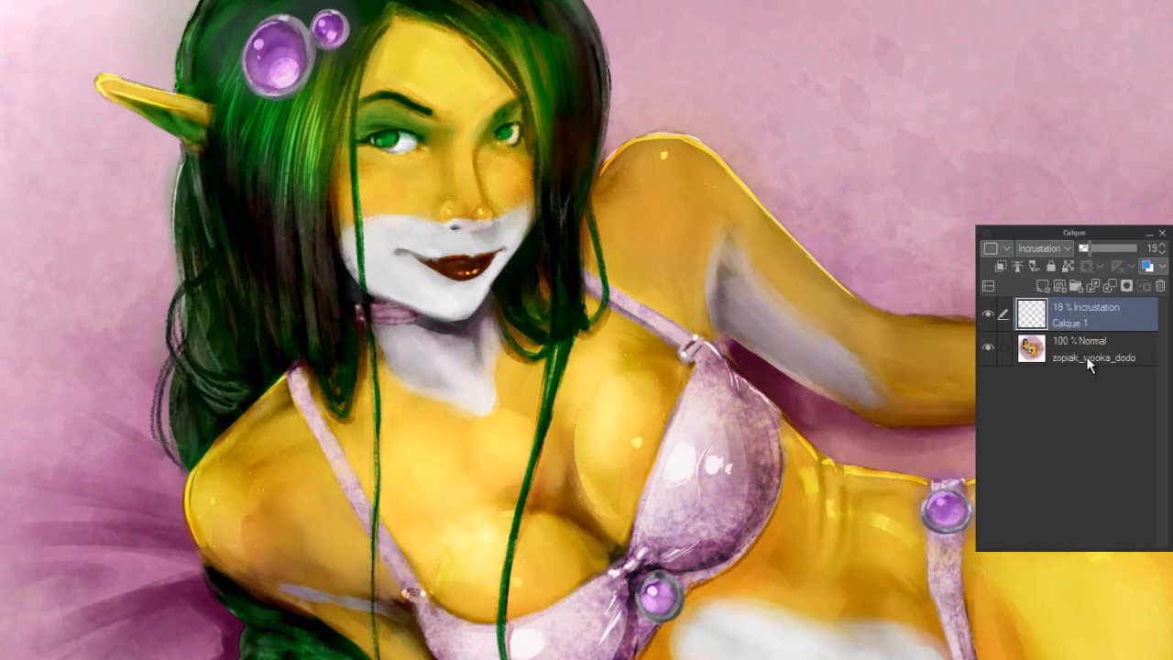
pyautogui.click(1106, 254)
pyautogui.click(1108, 255)
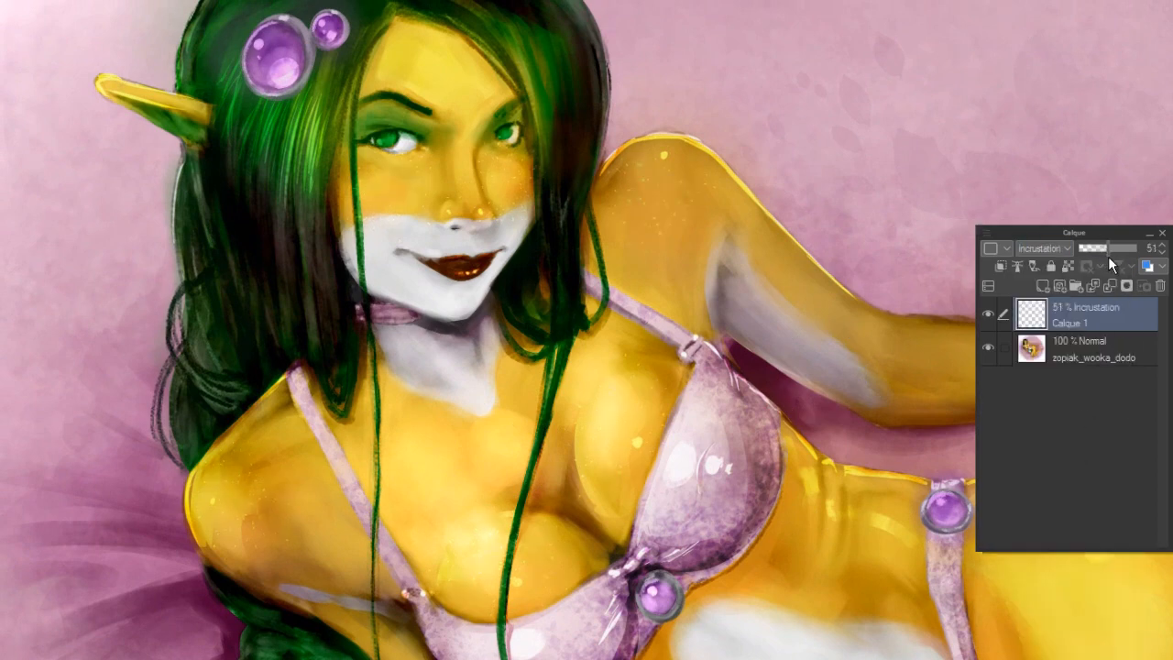
pyautogui.moveTo(765, 551)
pyautogui.mouseDown()
pyautogui.moveTo(814, 370)
pyautogui.moveTo(812, 316)
pyautogui.mouseUp()
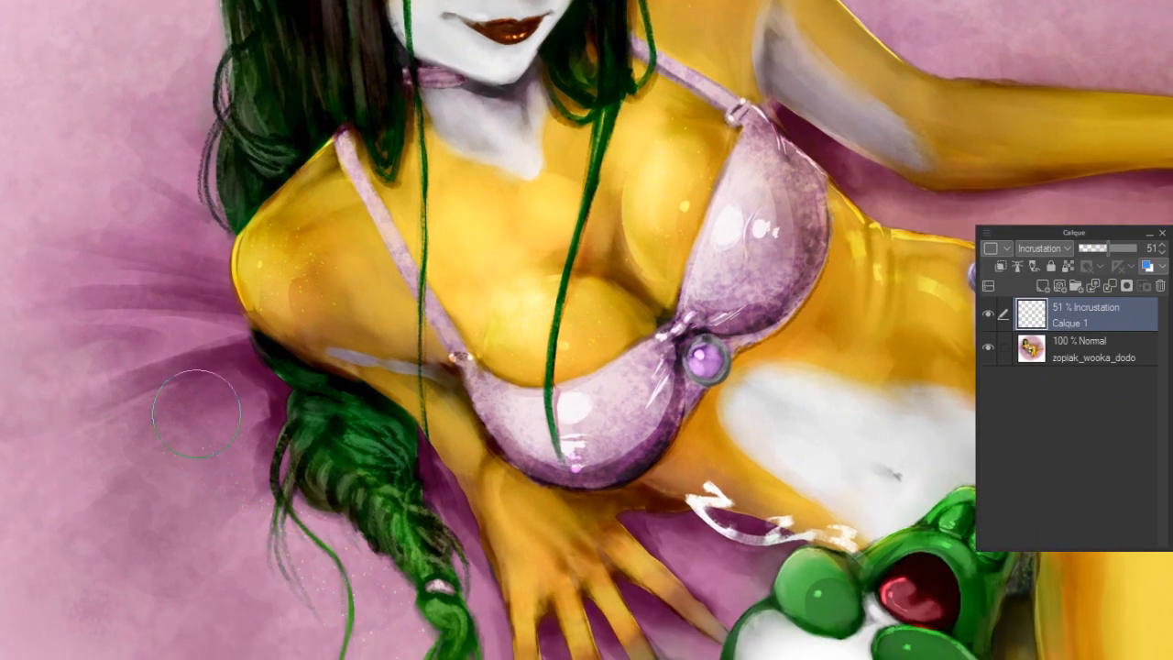
pyautogui.moveTo(454, 550)
pyautogui.mouseDown()
pyautogui.moveTo(515, 575)
pyautogui.moveTo(305, 478)
pyautogui.mouseUp()
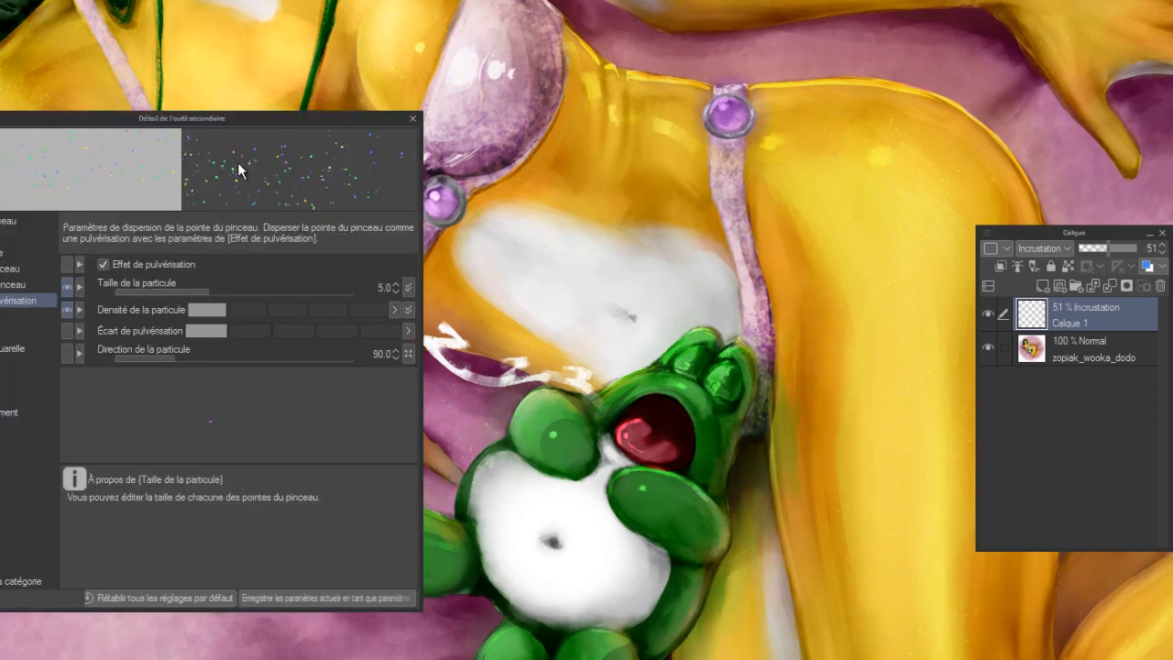
# Step: Enlarge the tool property palette to show the particle settings and set the particle size of paillette to 10
pyautogui.moveTo(252, 119); pyautogui.dragTo(371, 119)
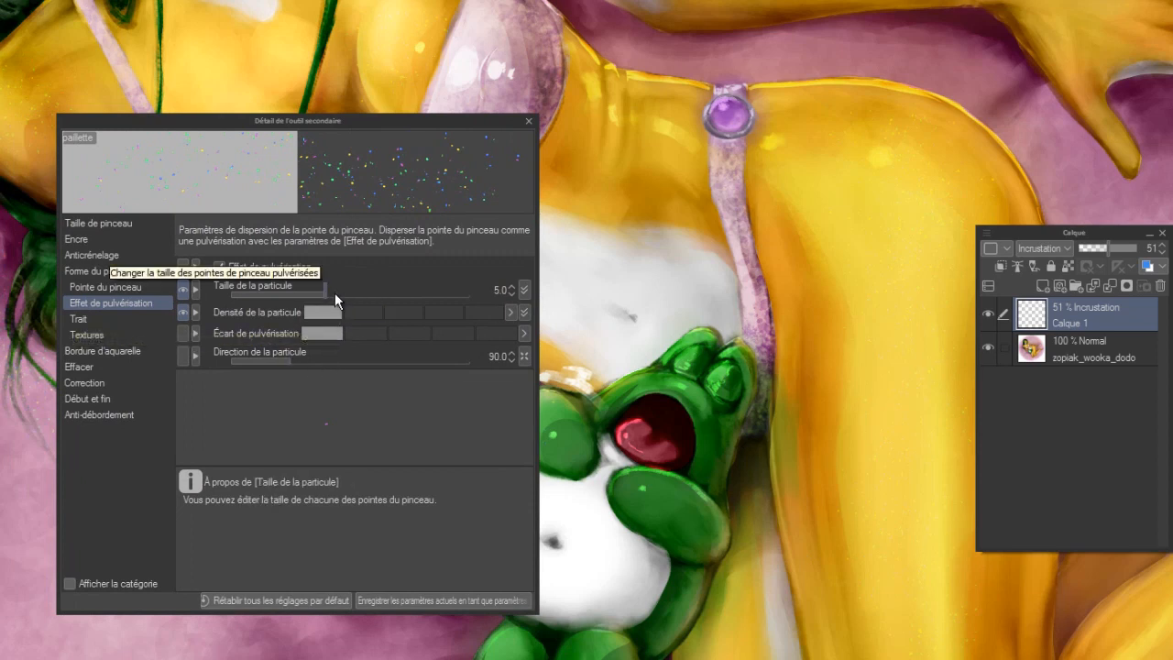
pyautogui.moveTo(334, 292); pyautogui.dragTo(338, 291)
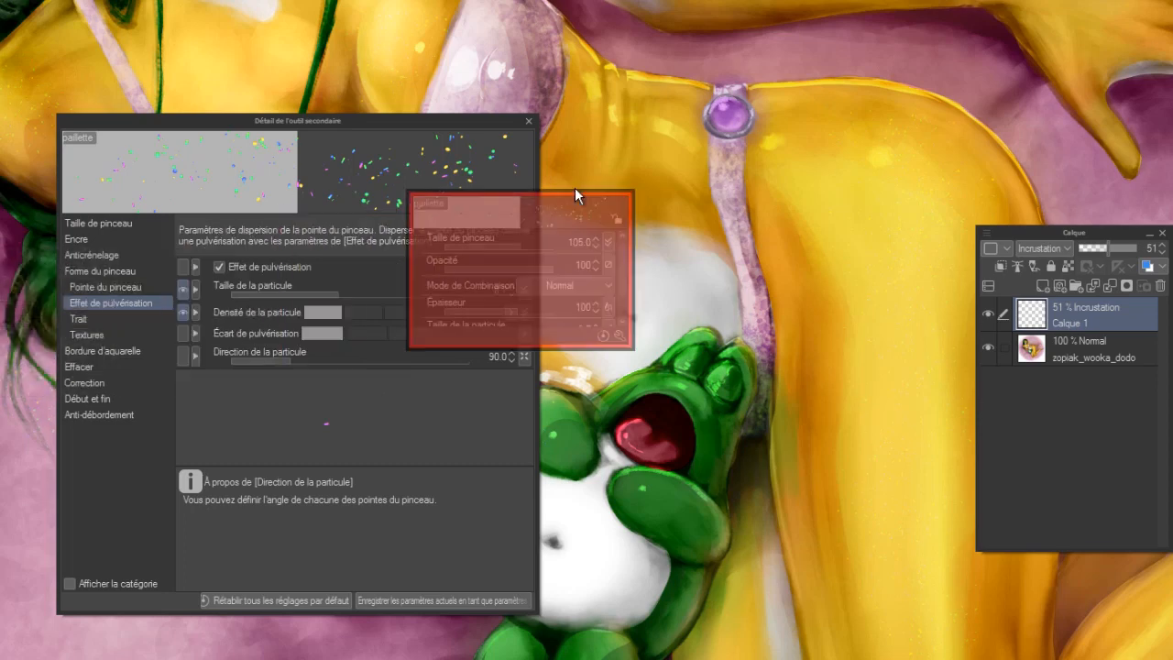
pyautogui.moveTo(575, 187); pyautogui.dragTo(778, 229)
pyautogui.moveTo(743, 389); pyautogui.dragTo(743, 464)
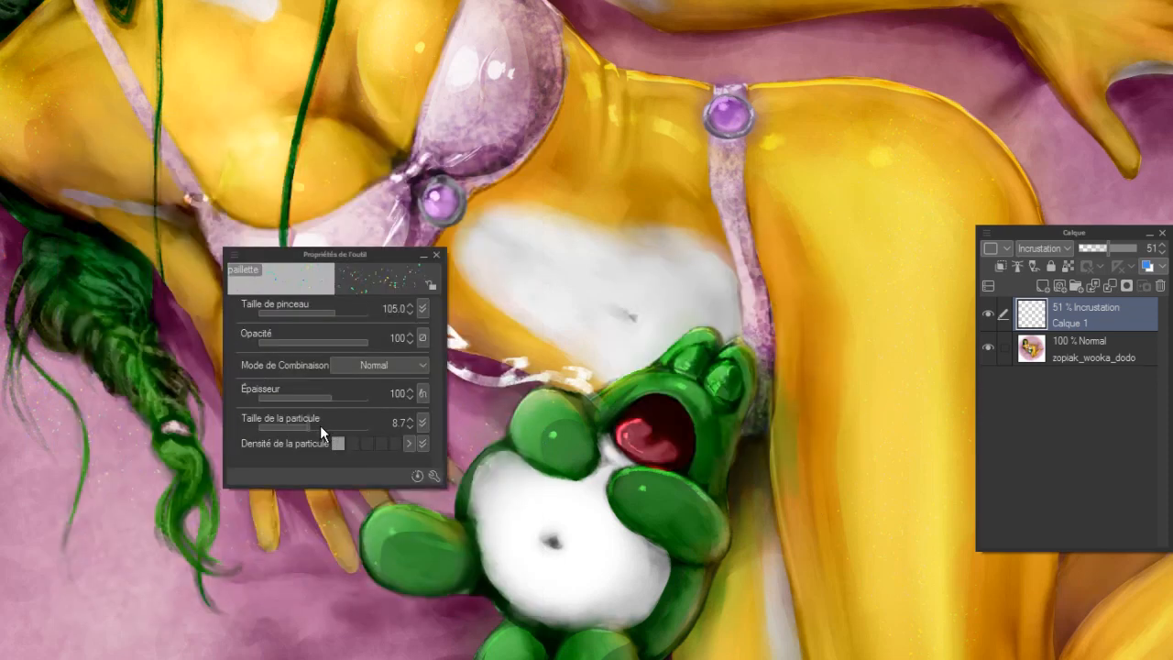
pyautogui.click(403, 422)
pyautogui.write('10')
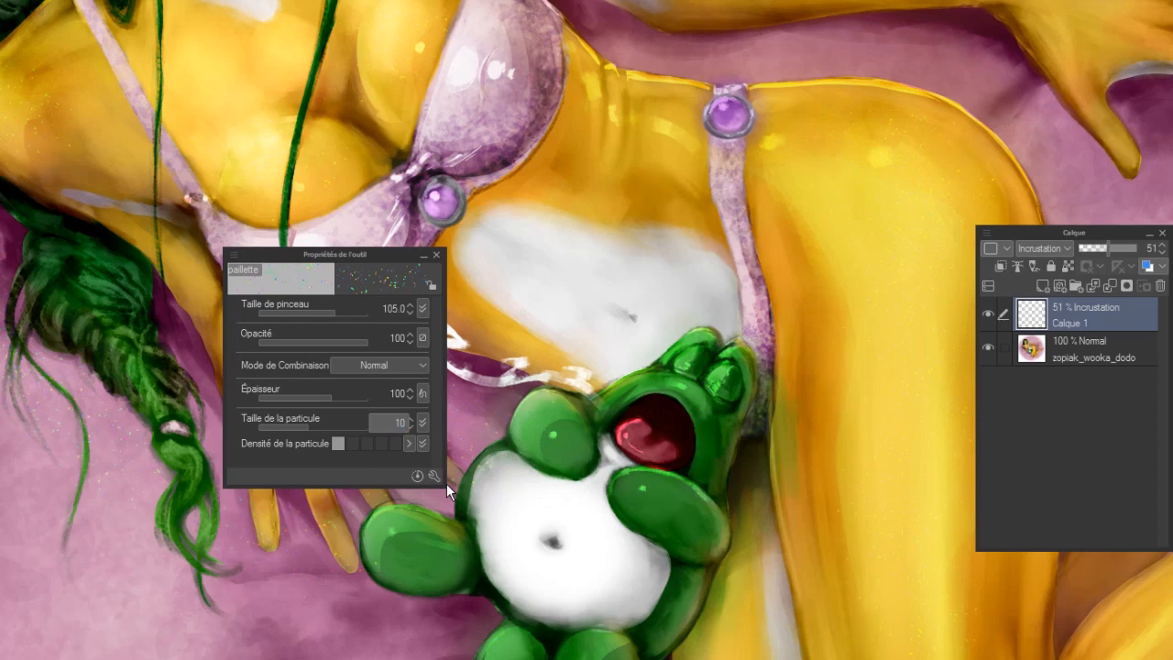
pyautogui.press('Return')
# Step: Spray larger glitter over the thighs, shoulders and chest, and reduce paillette to brush size 79 and particle size 5
pyautogui.moveTo(863, 218)
pyautogui.mouseDown()
pyautogui.moveTo(837, 270)
pyautogui.moveTo(833, 388)
pyautogui.moveTo(875, 577)
pyautogui.moveTo(725, 366)
pyautogui.moveTo(668, 157)
pyautogui.mouseUp()
pyautogui.moveTo(663, 415)
pyautogui.mouseDown()
pyautogui.moveTo(222, 629)
pyautogui.moveTo(686, 393)
pyautogui.moveTo(693, 248)
pyautogui.moveTo(729, 351)
pyautogui.mouseUp()
pyautogui.scroll(-3, 728, 351)
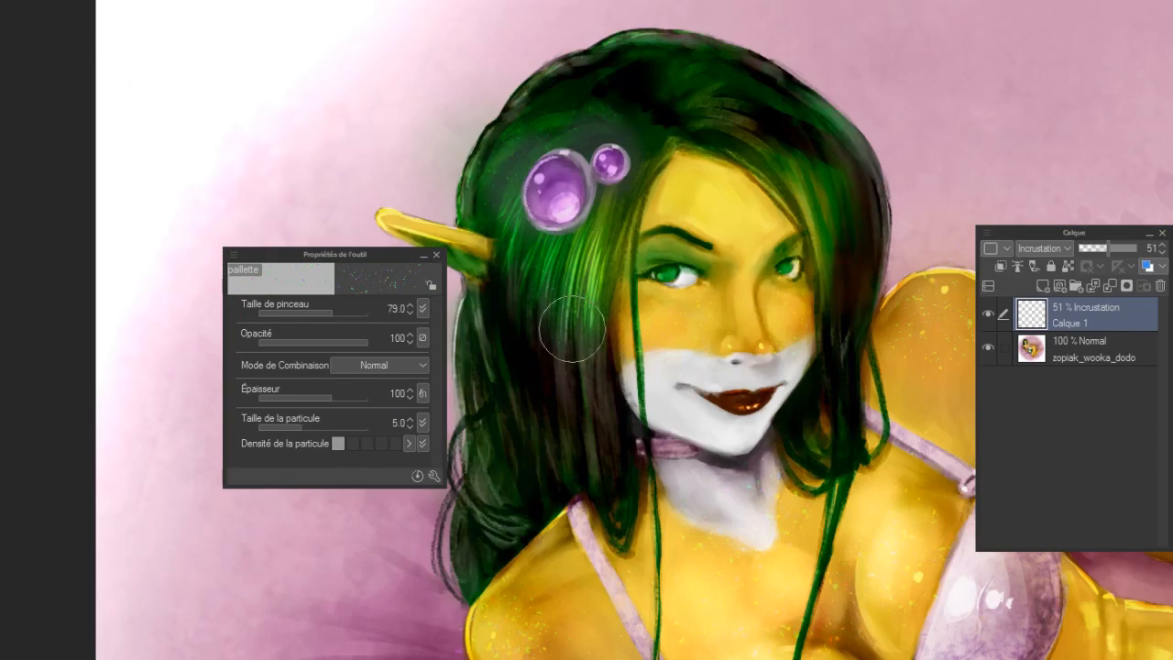
pyautogui.moveTo(916, 458); pyautogui.dragTo(294, 262)
pyautogui.scroll(3, 900, 279)
pyautogui.hotkey('ctrl', '0')
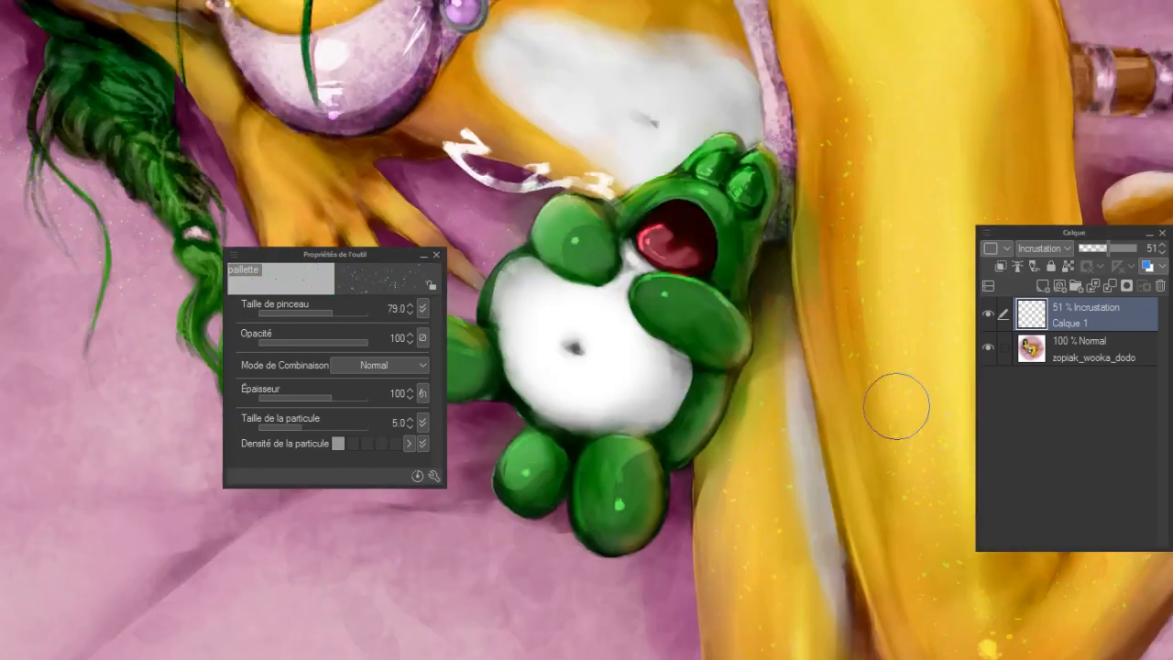